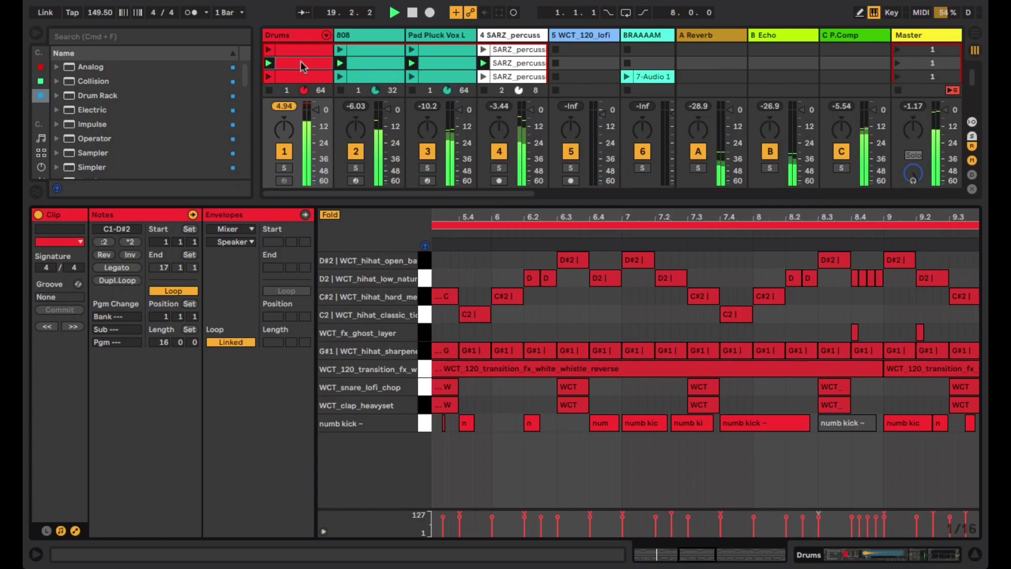
- Examine the hi-hat, snare, clap and kick patterns in the second scene's Drums clip
{"action": "left_click", "coordinate": [637, 373]}
{"action": "scroll", "coordinate": [637, 374], "scroll_direction": "left", "scroll_amount": 3}
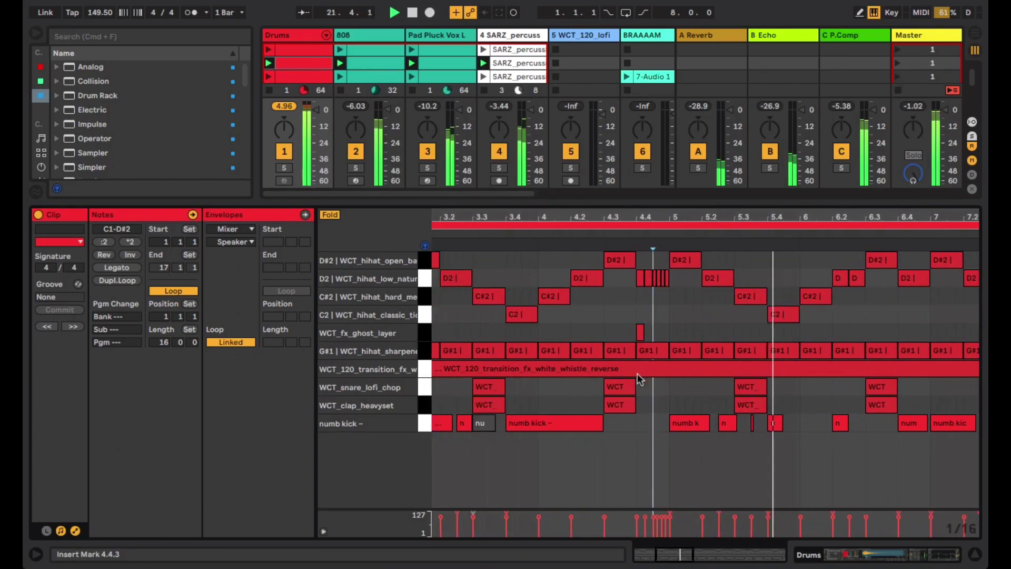
{"action": "scroll", "coordinate": [637, 378], "scroll_direction": "right", "scroll_amount": 1}
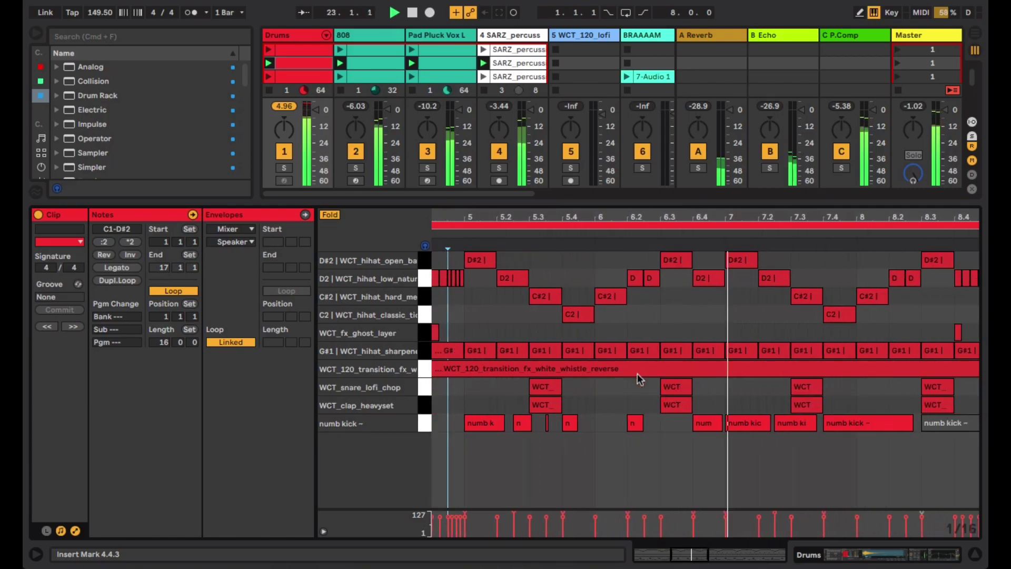
{"action": "scroll", "coordinate": [637, 374], "scroll_direction": "right", "scroll_amount": 5}
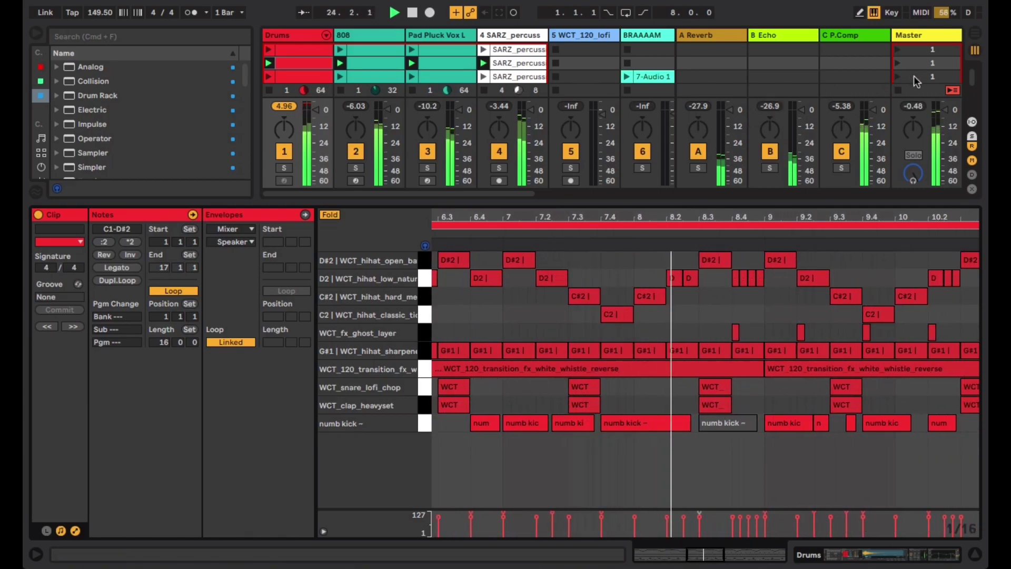
- Inspect the notes of the Pad Pluck Vox Layer clip in the second scene, and return to the full Session grid
{"action": "left_click", "coordinate": [427, 62]}
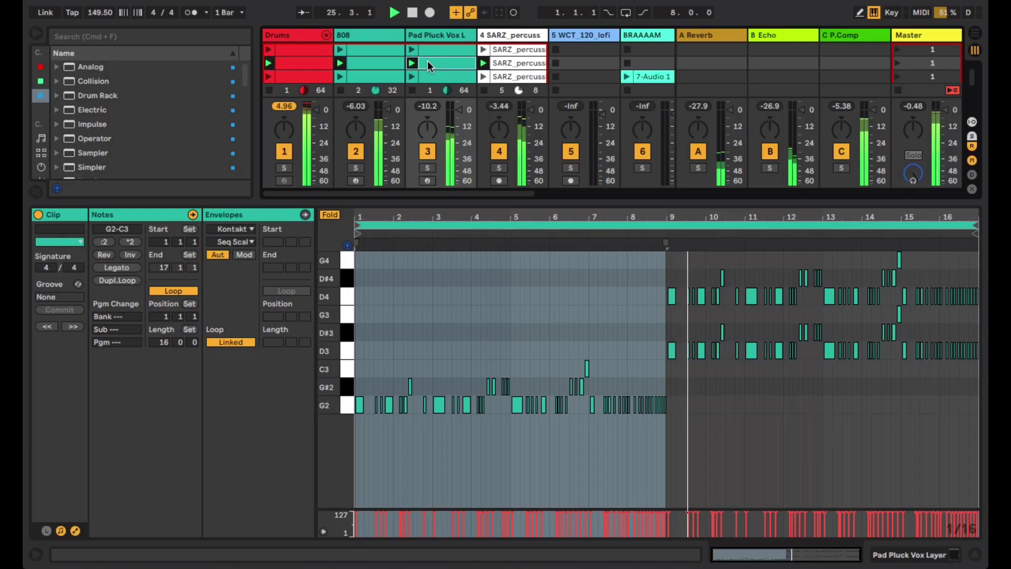
{"action": "left_click", "coordinate": [698, 380]}
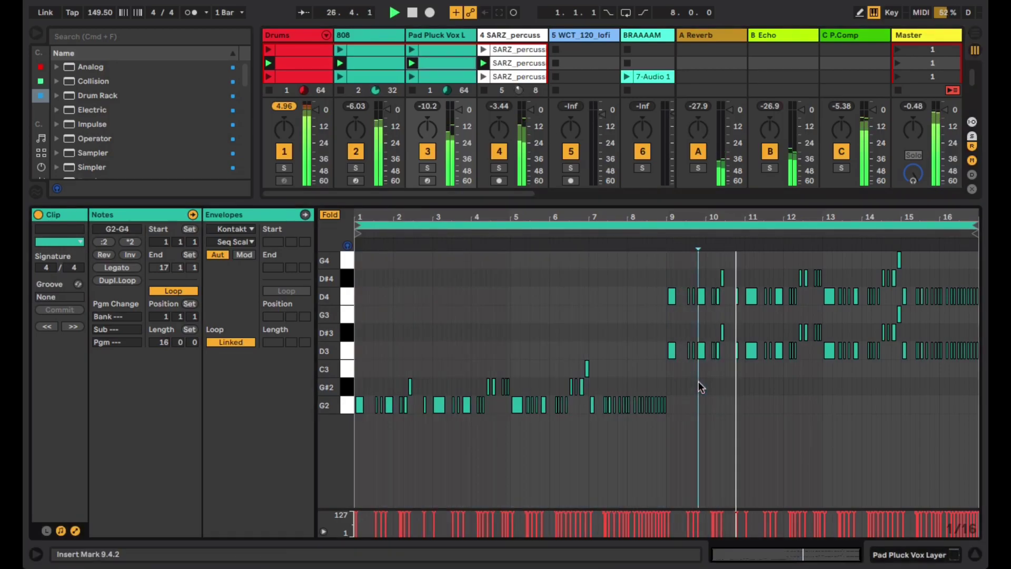
{"action": "left_click", "coordinate": [975, 555]}
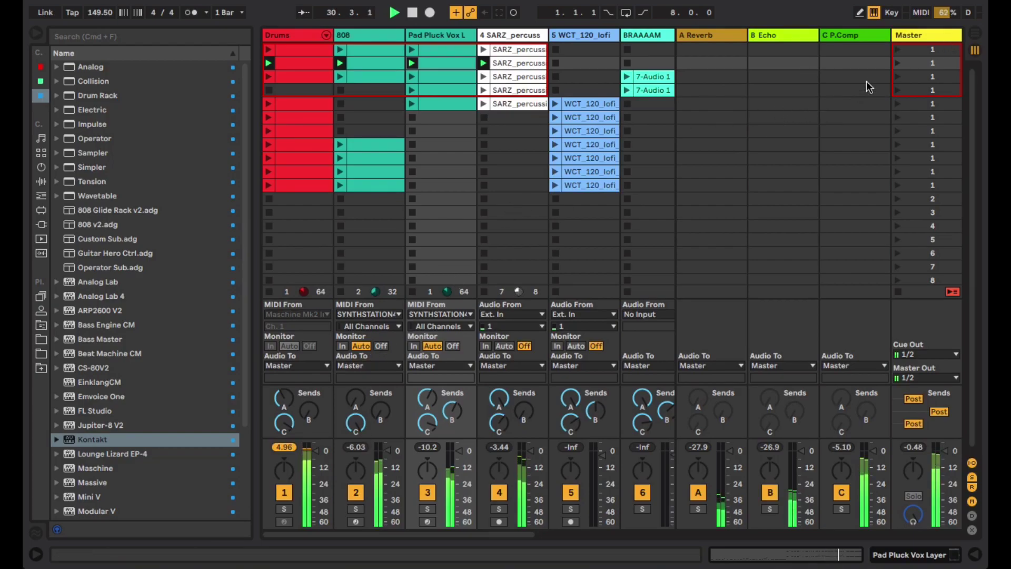
- Launch the third scene and review the Transpose envelope of its 7-Audio 1 clip on the BRAAAAM track
{"action": "left_click", "coordinate": [925, 77]}
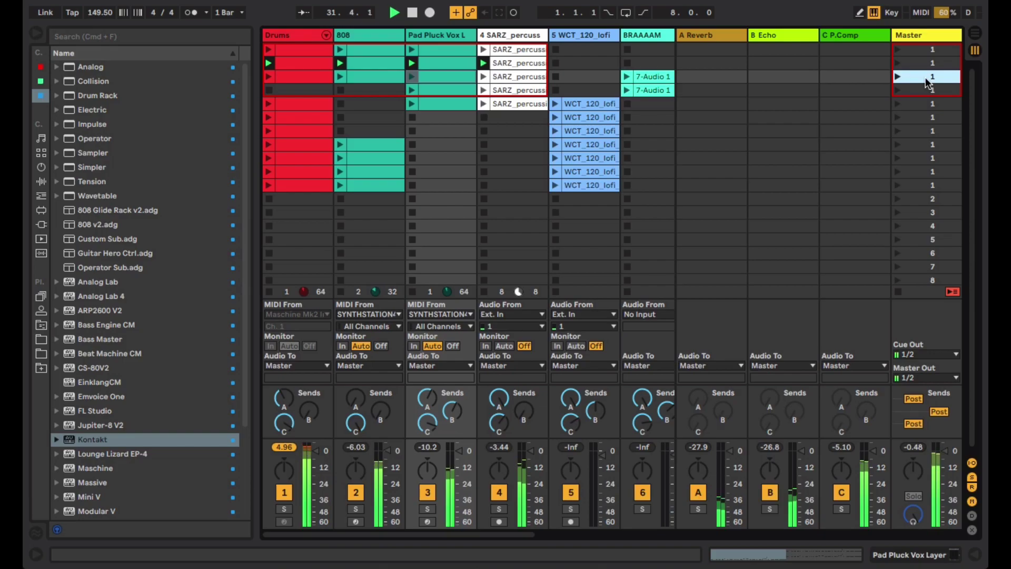
{"action": "key", "text": "Return"}
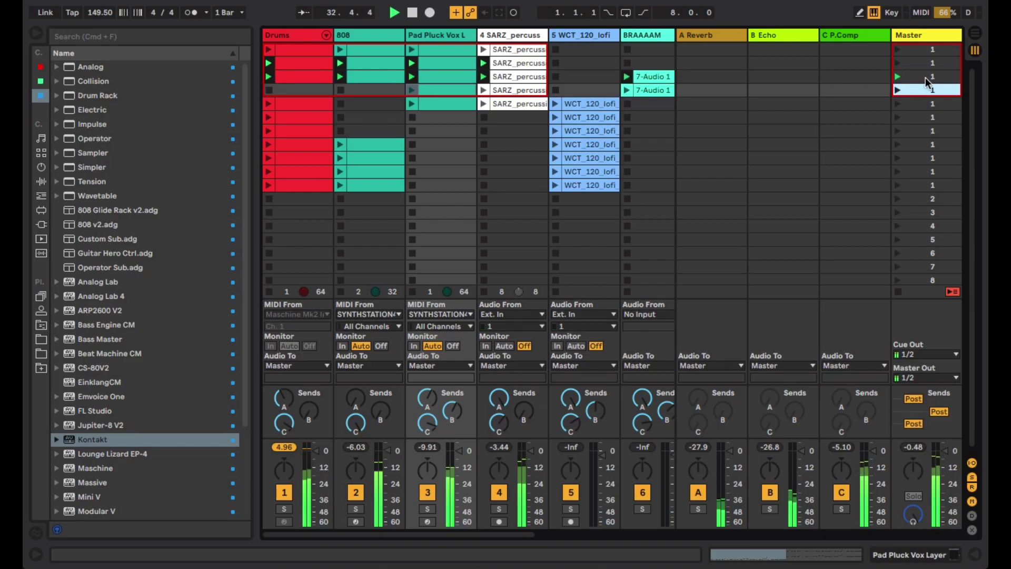
{"action": "double_click", "coordinate": [665, 77]}
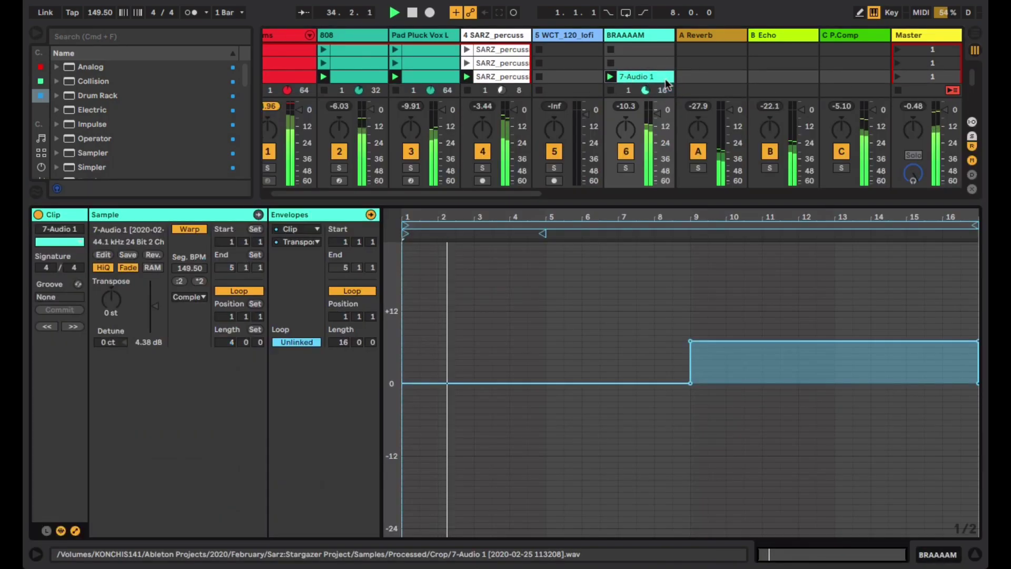
{"action": "left_click", "coordinate": [974, 554]}
{"action": "scroll", "coordinate": [636, 149], "scroll_direction": "left", "scroll_amount": 1}
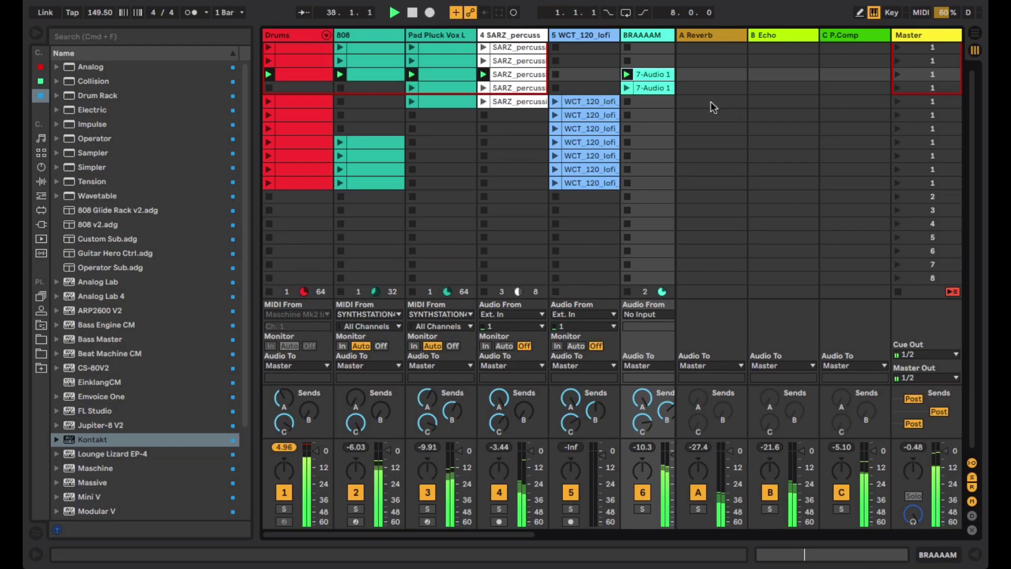
- Audition the third scene without drums by briefly muting the Drums track, and unmute it
{"action": "left_click", "coordinate": [283, 493]}
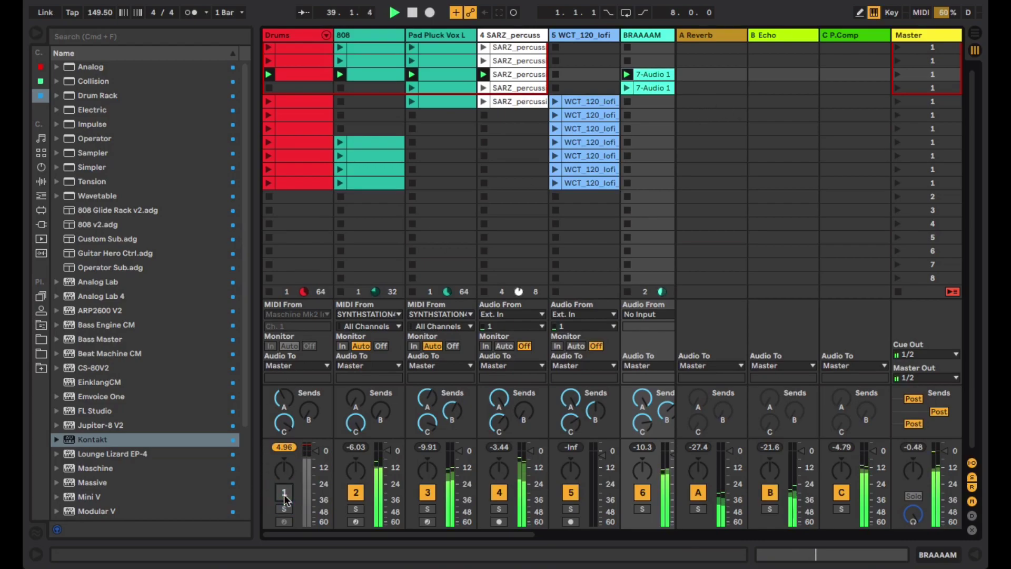
{"action": "left_click", "coordinate": [284, 492]}
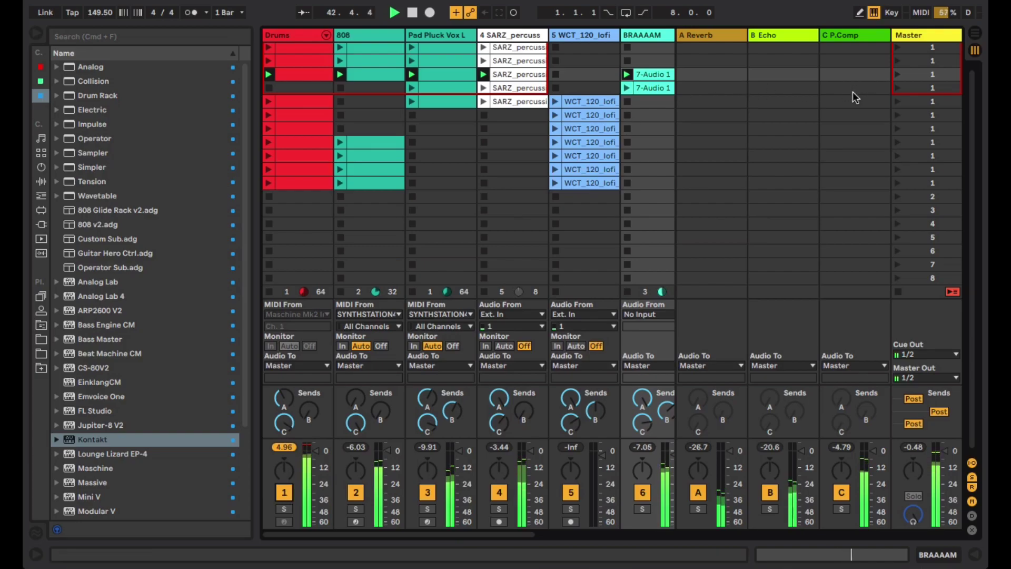
- Inspect the bass notes of the third scene's 808 clip and return to the full Session grid
{"action": "left_click", "coordinate": [368, 72]}
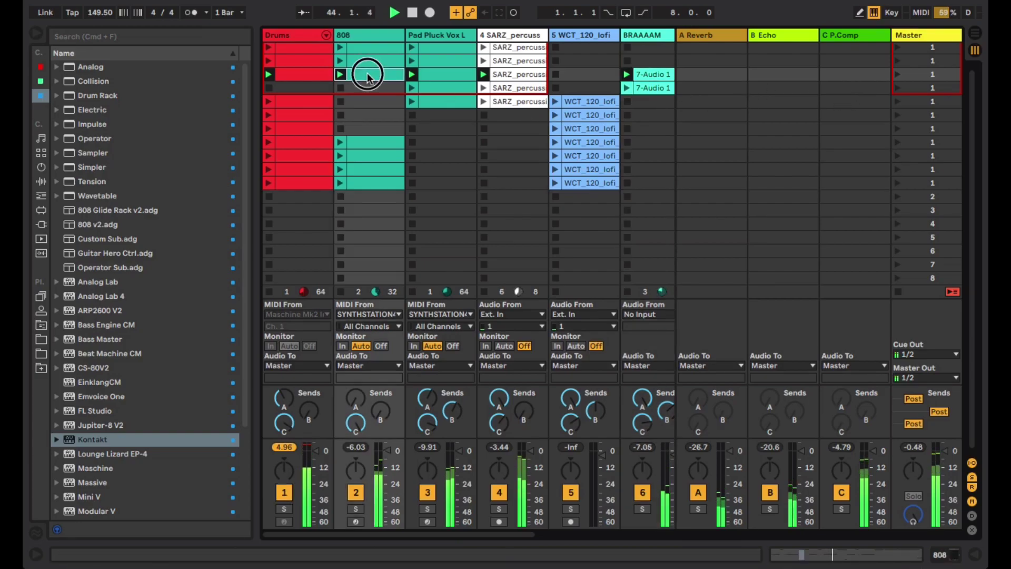
{"action": "double_click", "coordinate": [368, 72]}
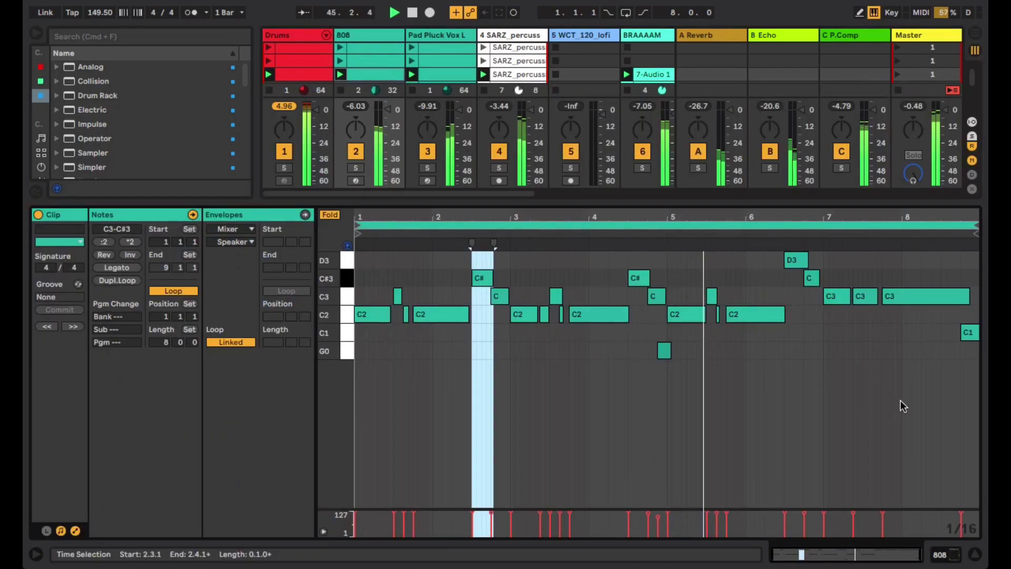
{"action": "left_click", "coordinate": [975, 554]}
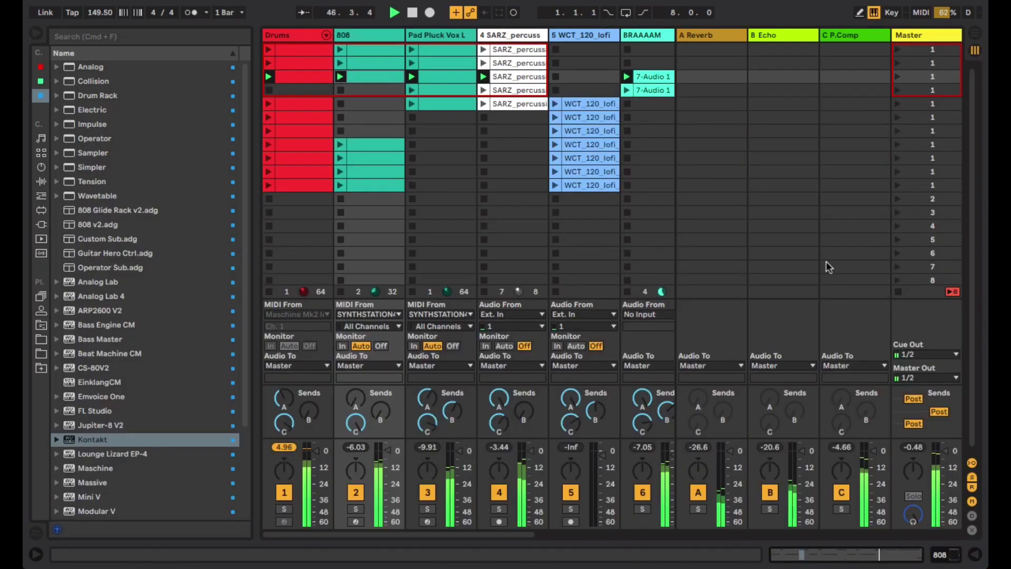
- Launch the fourth scene and inspect the waveform of its SARZ percussion loop clip
{"action": "left_click", "coordinate": [931, 91]}
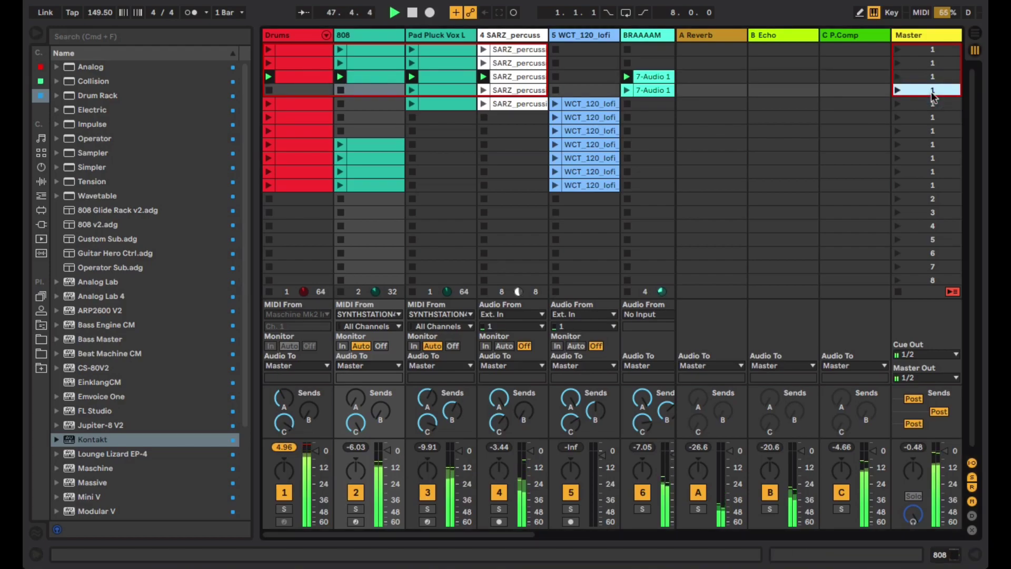
{"action": "key", "text": "Return"}
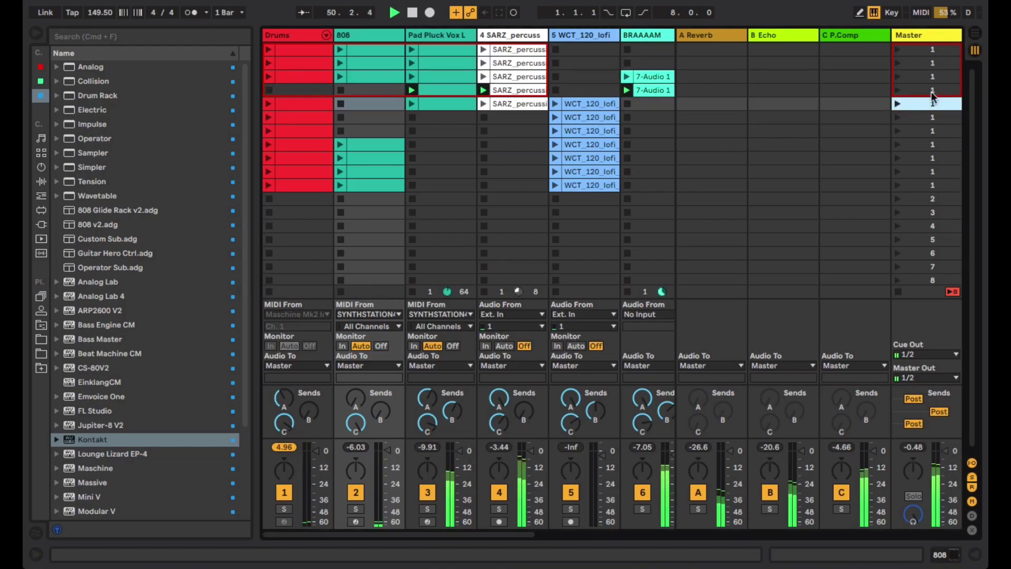
{"action": "double_click", "coordinate": [527, 90]}
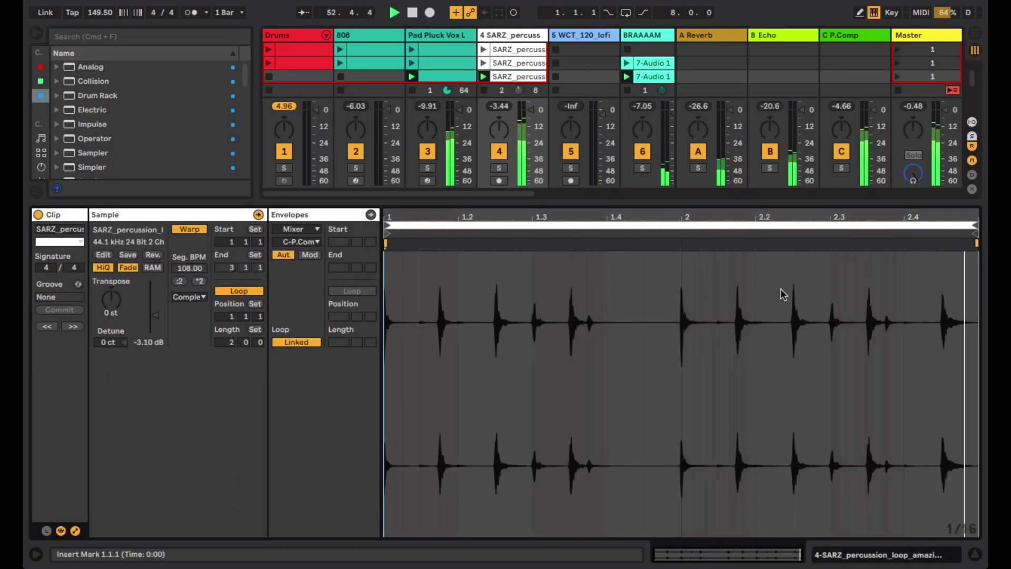
{"action": "left_click", "coordinate": [975, 553]}
- Launch the fifth scene and show the Mixer Track Volume envelope of its WCT_120_lofi clip
{"action": "double_click", "coordinate": [602, 105]}
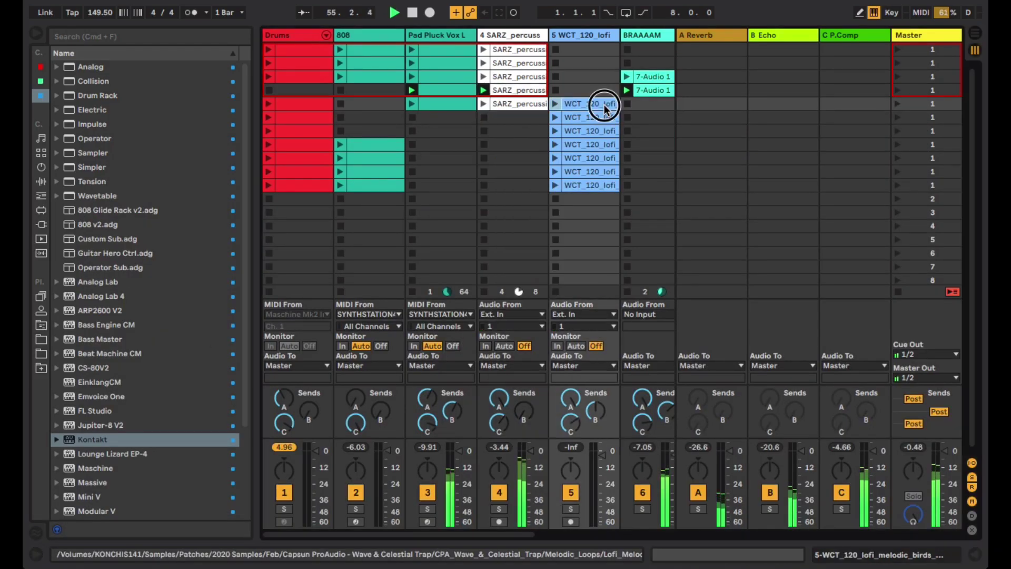
{"action": "left_click", "coordinate": [894, 77]}
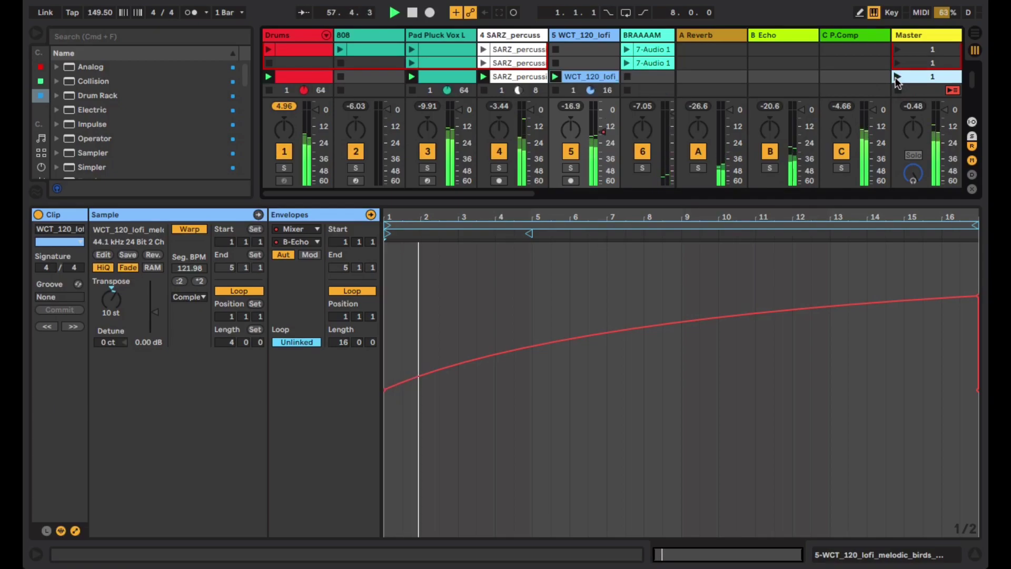
{"action": "left_click", "coordinate": [311, 229]}
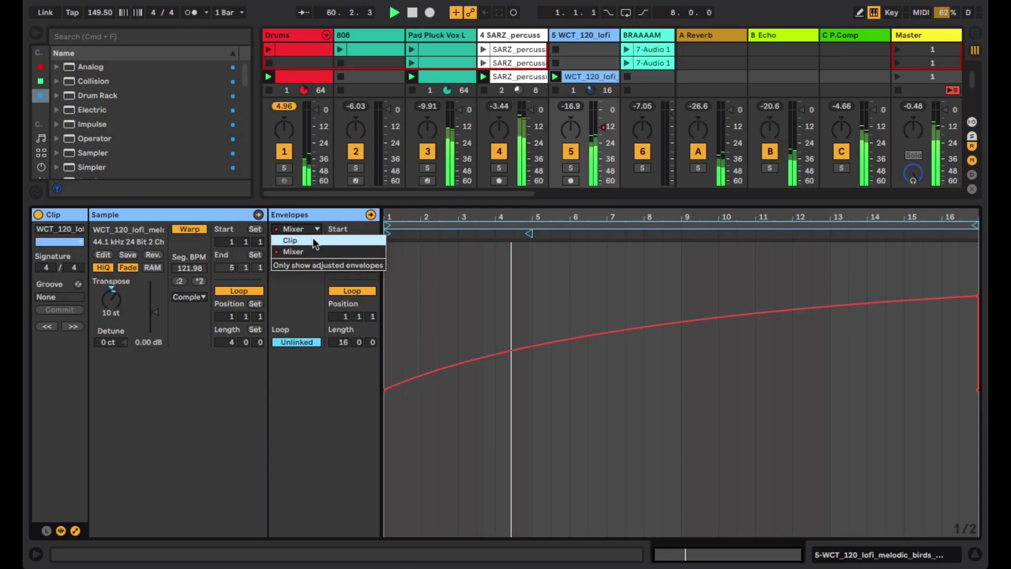
{"action": "left_click", "coordinate": [310, 251]}
{"action": "left_click", "coordinate": [310, 242]}
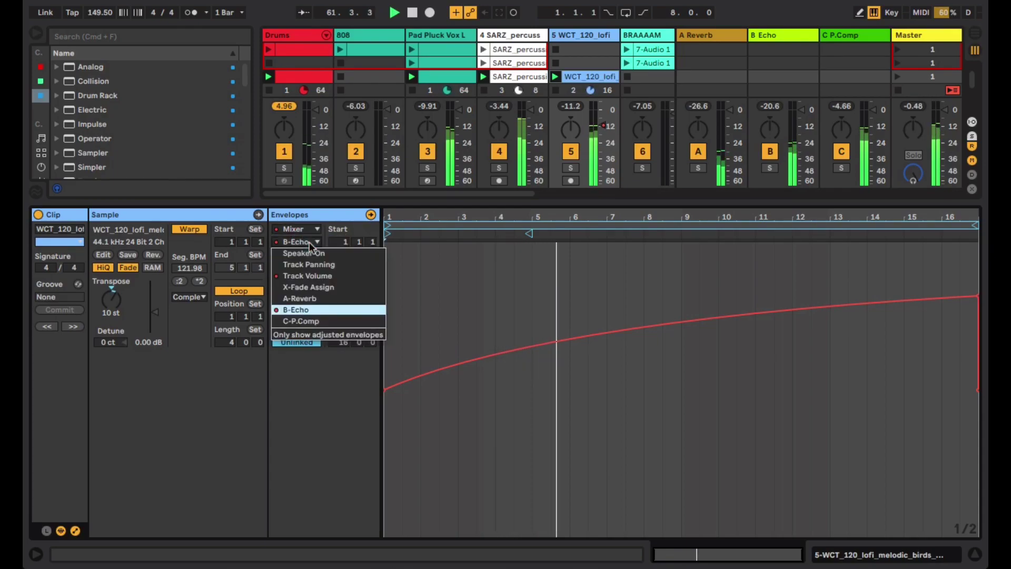
{"action": "left_click", "coordinate": [285, 275]}
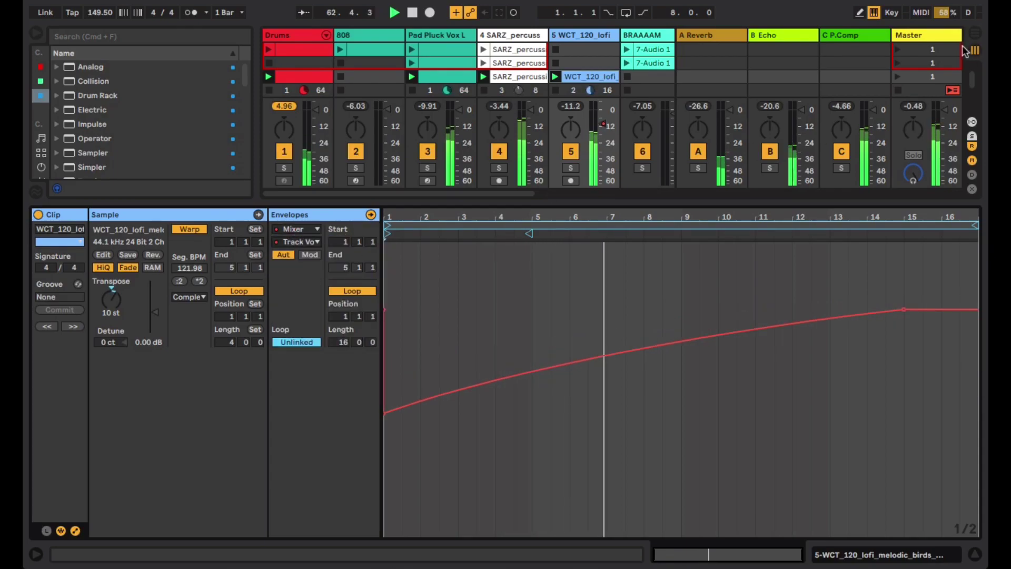
- Launch the sixth scene and return to the full Session grid
{"action": "left_click", "coordinate": [931, 78]}
{"action": "key", "text": "Down"}
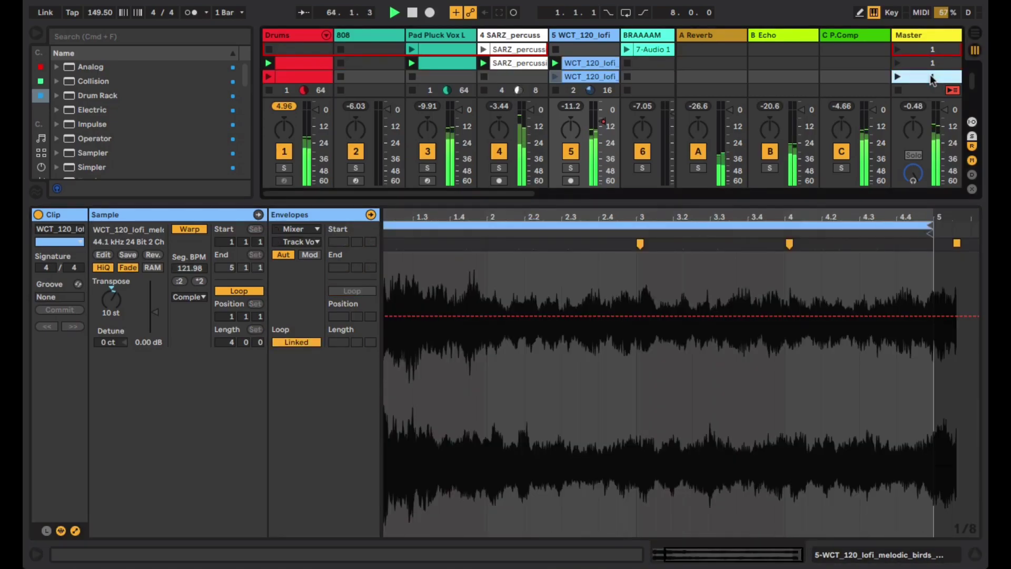
{"action": "key", "text": "Down"}
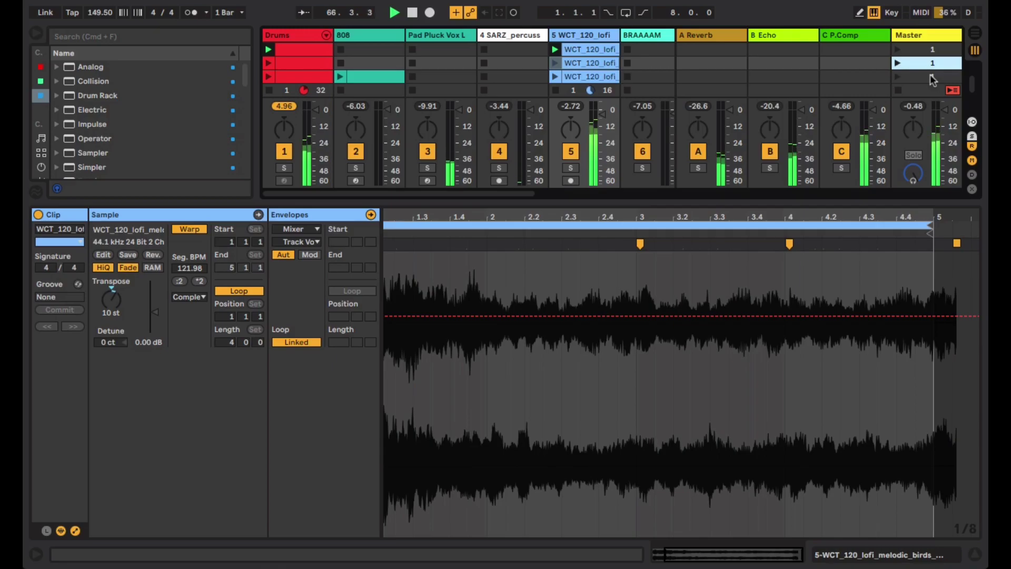
{"action": "left_click", "coordinate": [976, 556]}
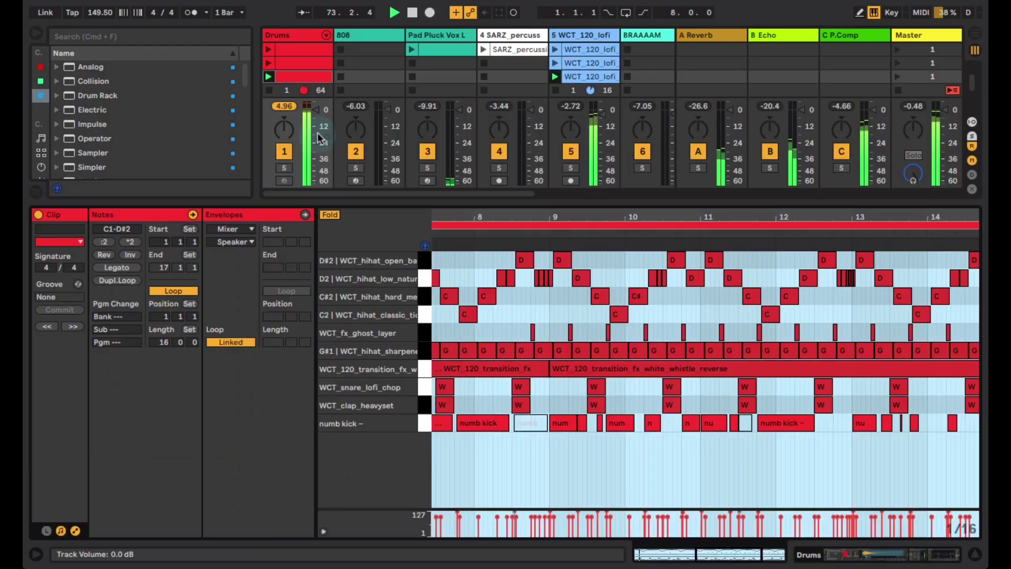
- Review the seventh scene's Drums clip with its Envelopes box hidden, and return to the full Session grid
{"action": "double_click", "coordinate": [317, 132]}
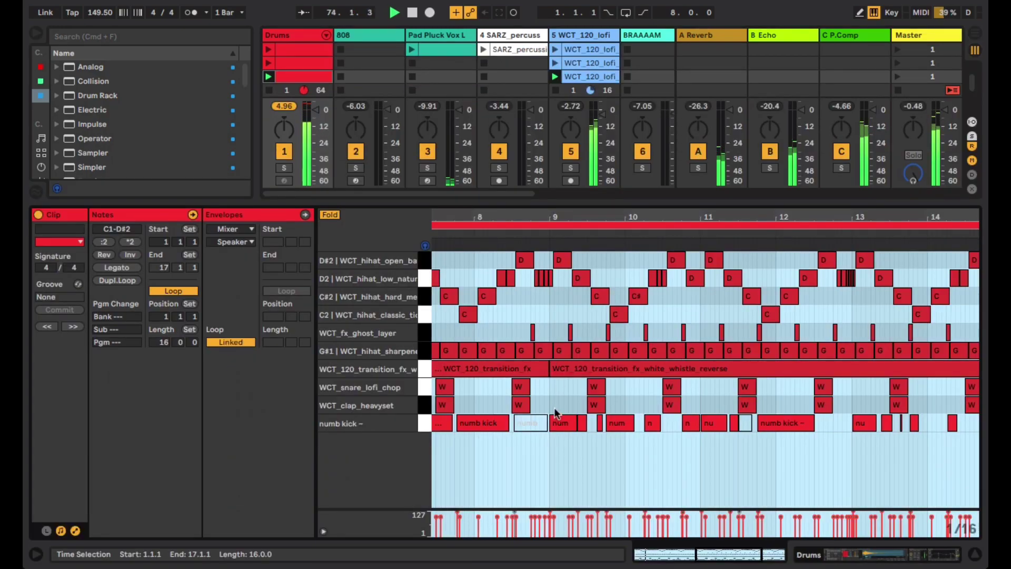
{"action": "left_click", "coordinate": [76, 530]}
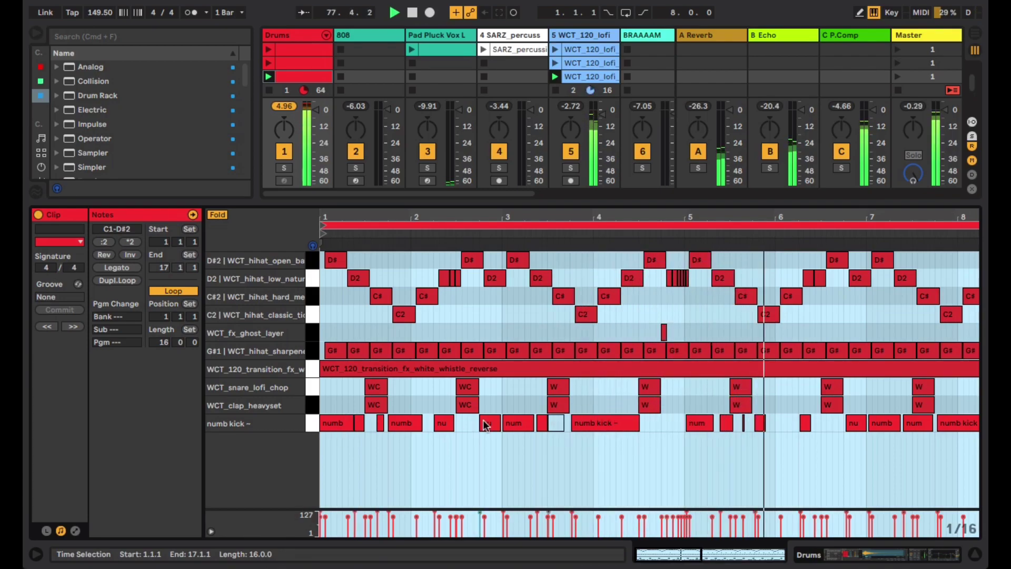
{"action": "left_click", "coordinate": [976, 556]}
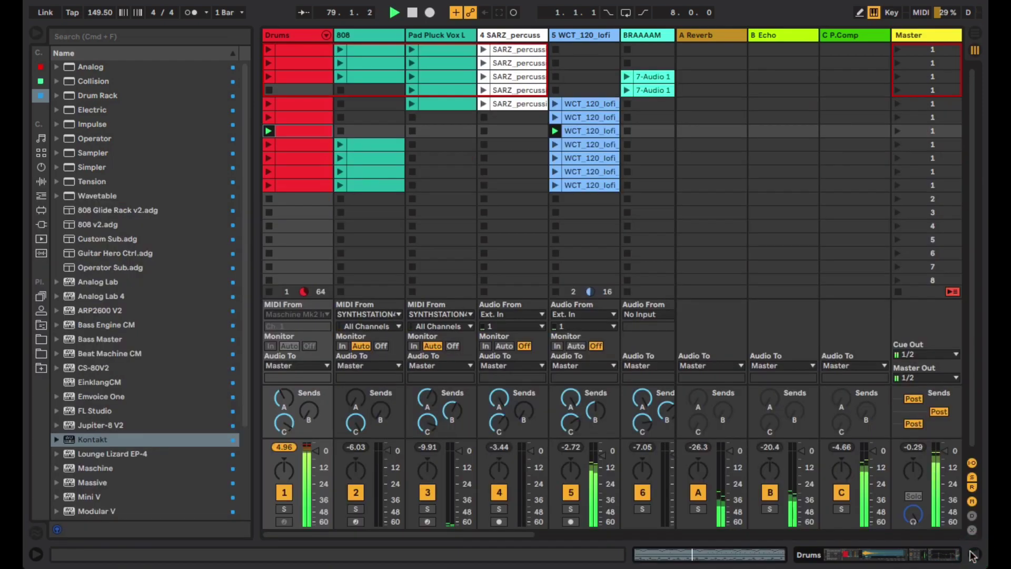
- Crop the 808 clip in the eighth scene to its eight-bar loop
{"action": "left_click", "coordinate": [917, 144]}
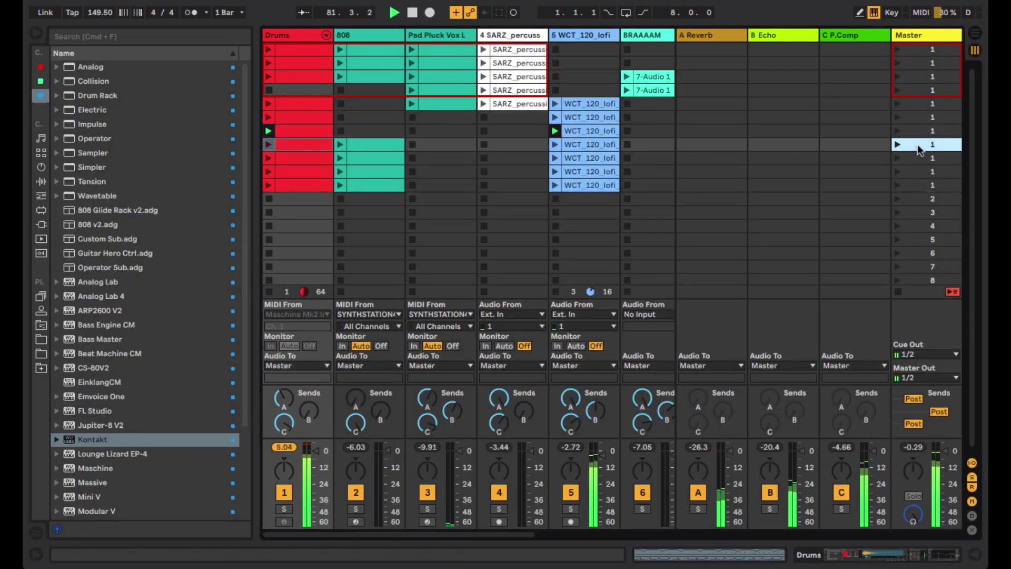
{"action": "double_click", "coordinate": [385, 144]}
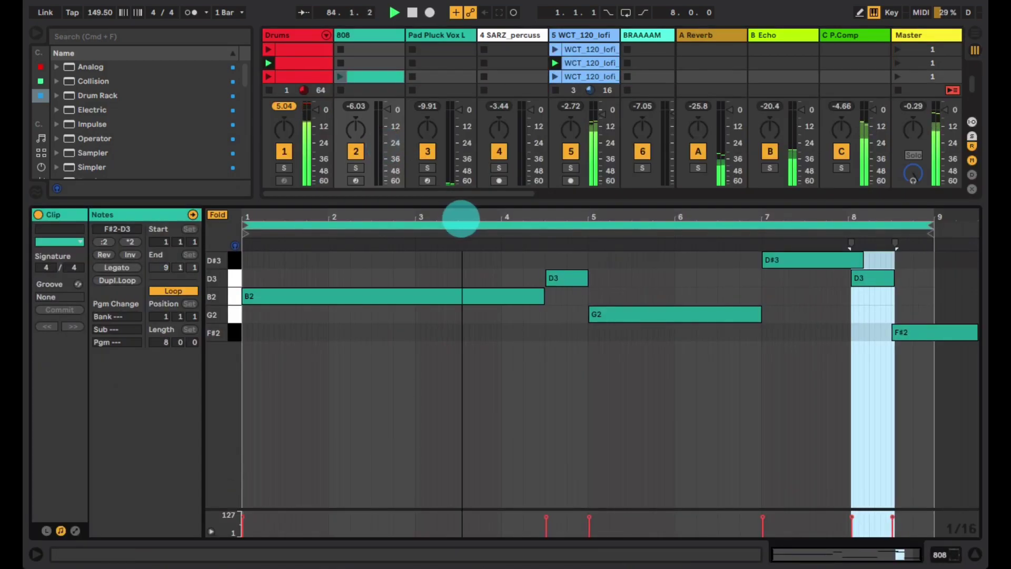
{"action": "right_click", "coordinate": [457, 424]}
{"action": "left_click", "coordinate": [491, 226]}
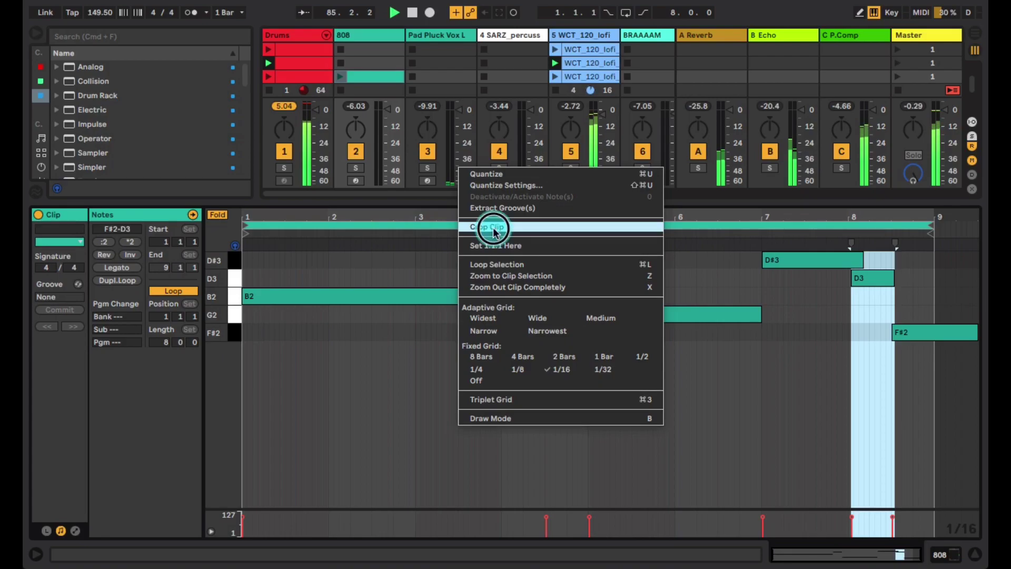
- Return to the full Session grid and launch the eighth scene
{"action": "left_click", "coordinate": [975, 554]}
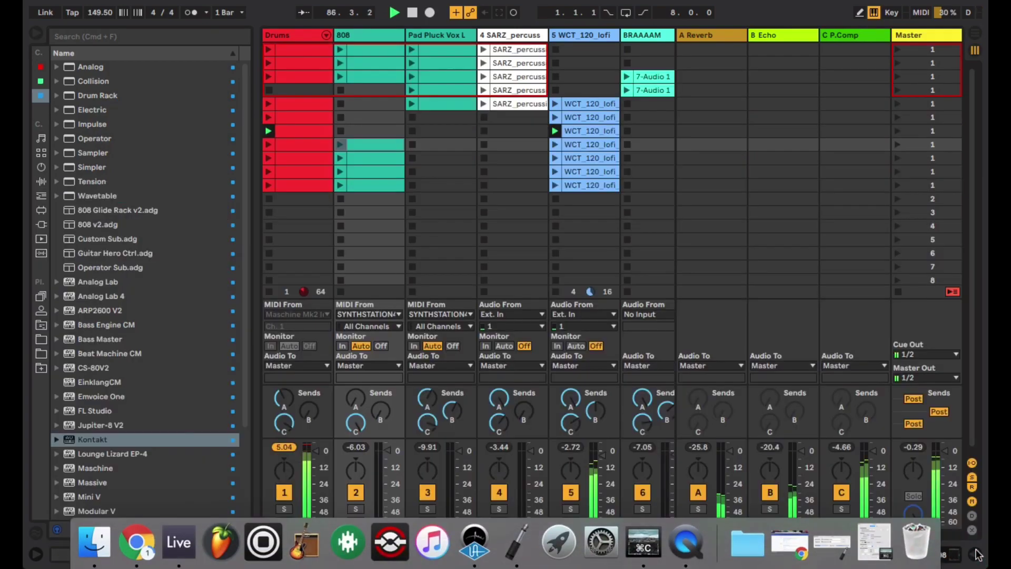
{"action": "left_click", "coordinate": [946, 147]}
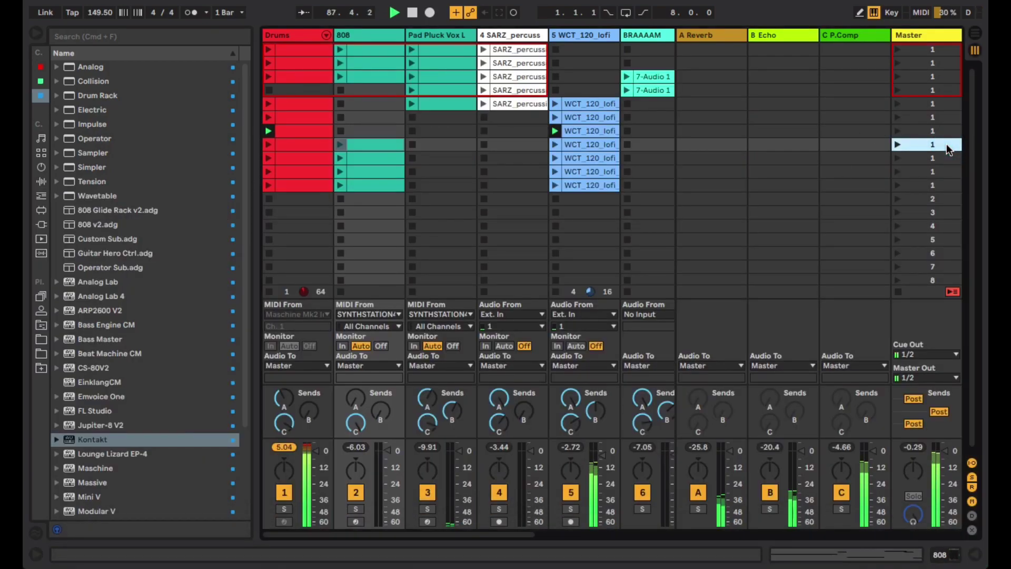
{"action": "key", "text": "Return"}
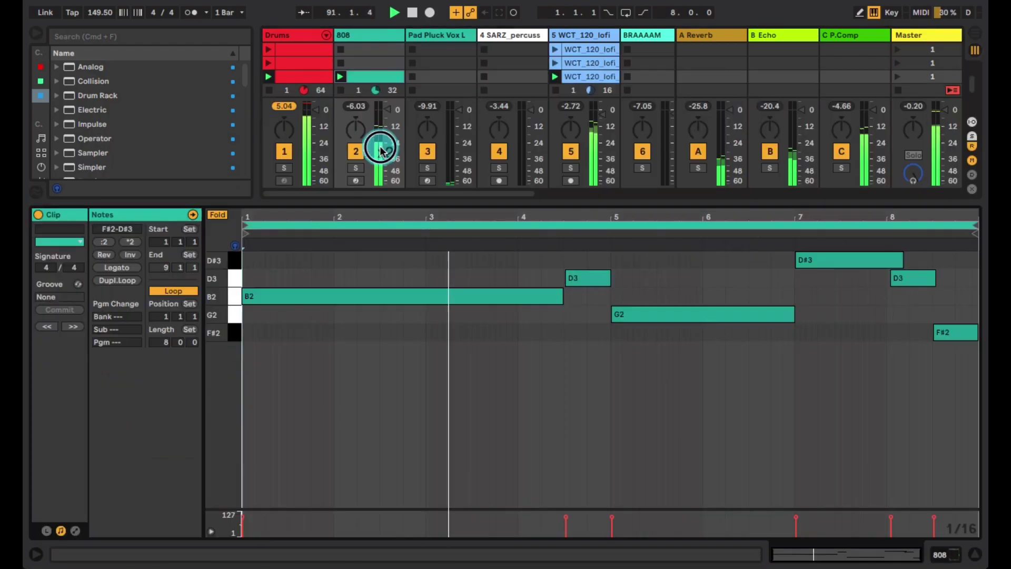
- Review the notes of the eighth scene's 808 clip and return to the full Session grid
{"action": "double_click", "coordinate": [380, 147]}
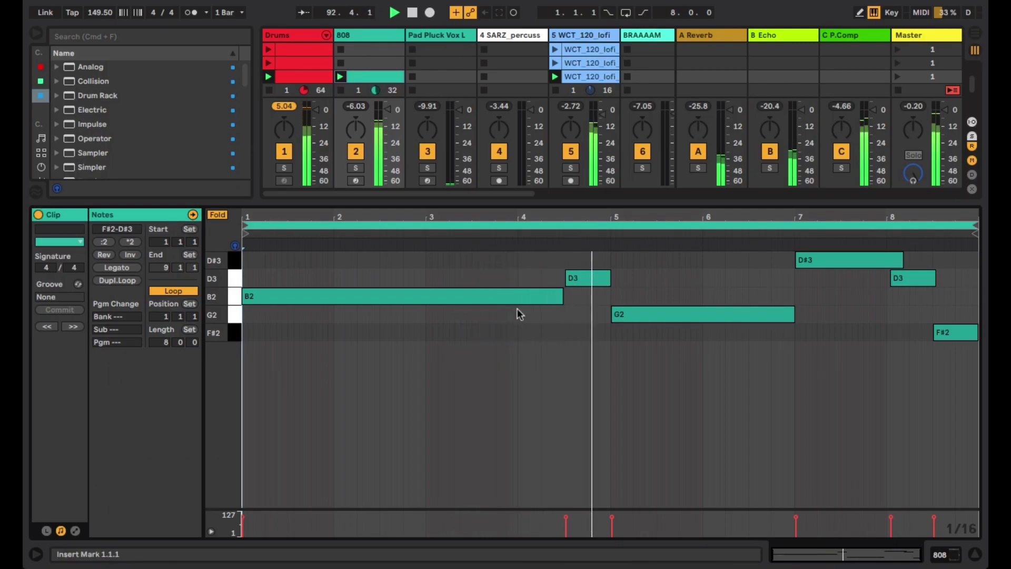
{"action": "left_click", "coordinate": [758, 217]}
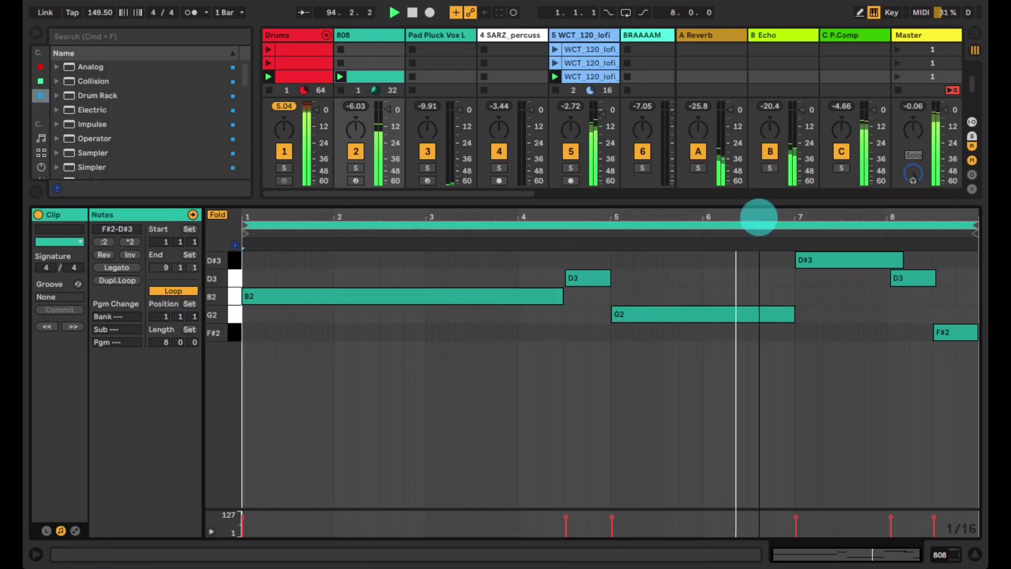
{"action": "left_click", "coordinate": [975, 555]}
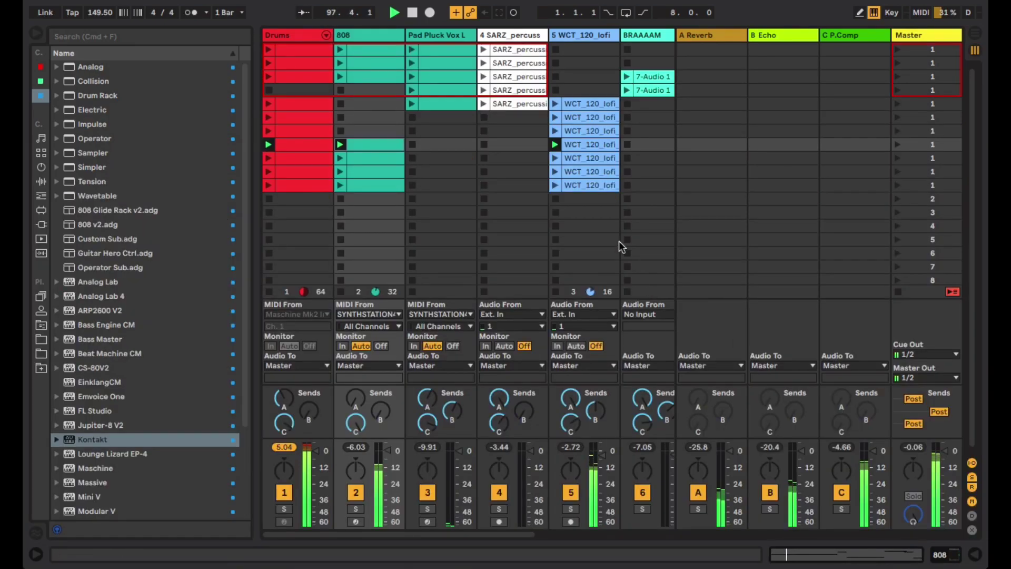
- Select and launch the ninth scene, which adds the vocal and guitar clips
{"action": "scroll", "coordinate": [603, 208], "scroll_direction": "right", "scroll_amount": 6}
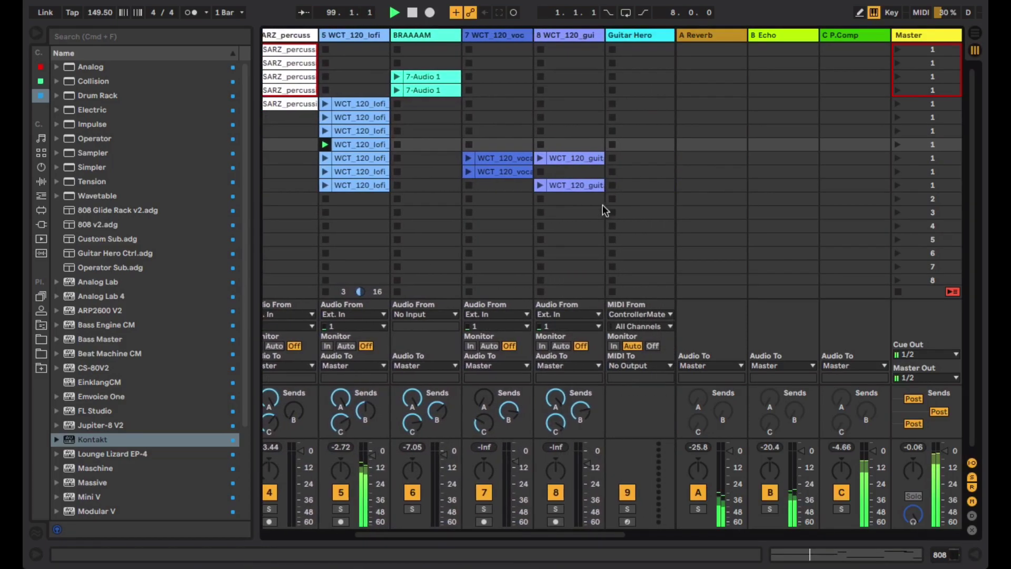
{"action": "left_click", "coordinate": [931, 162]}
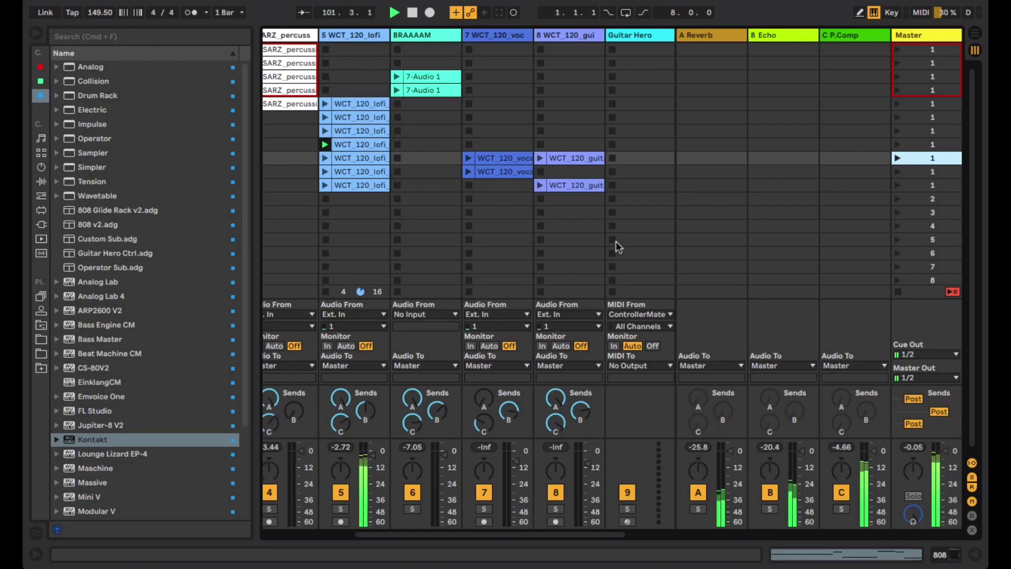
{"action": "scroll", "coordinate": [616, 243], "scroll_direction": "left", "scroll_amount": 6}
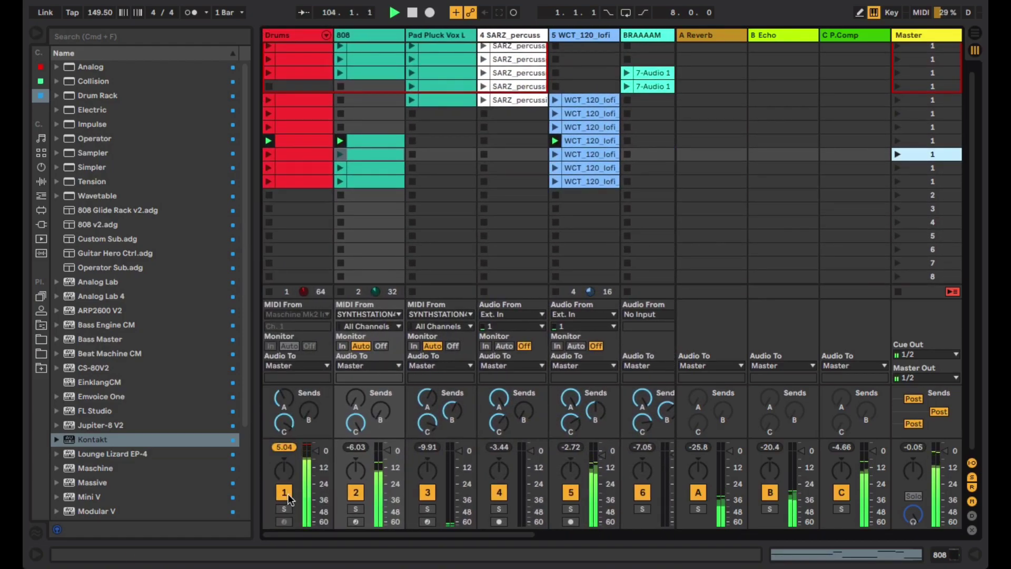
{"action": "key", "text": "Return"}
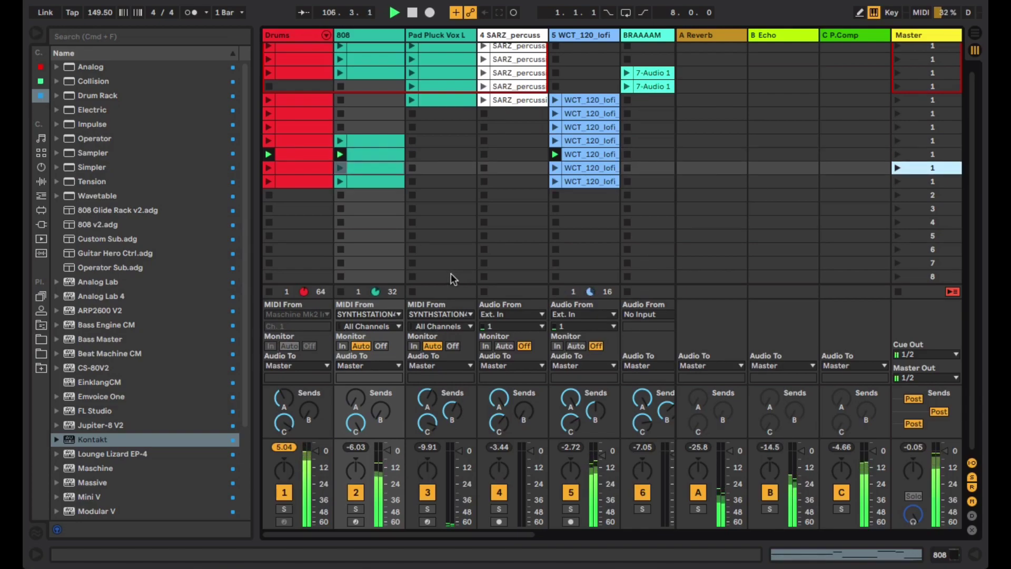
- Check the ninth scene's vocal and guitar tracks, and listen with the Drums track muted before switching it back on
{"action": "scroll", "coordinate": [451, 273], "scroll_direction": "right", "scroll_amount": 8}
{"action": "scroll", "coordinate": [450, 274], "scroll_direction": "right", "scroll_amount": 2}
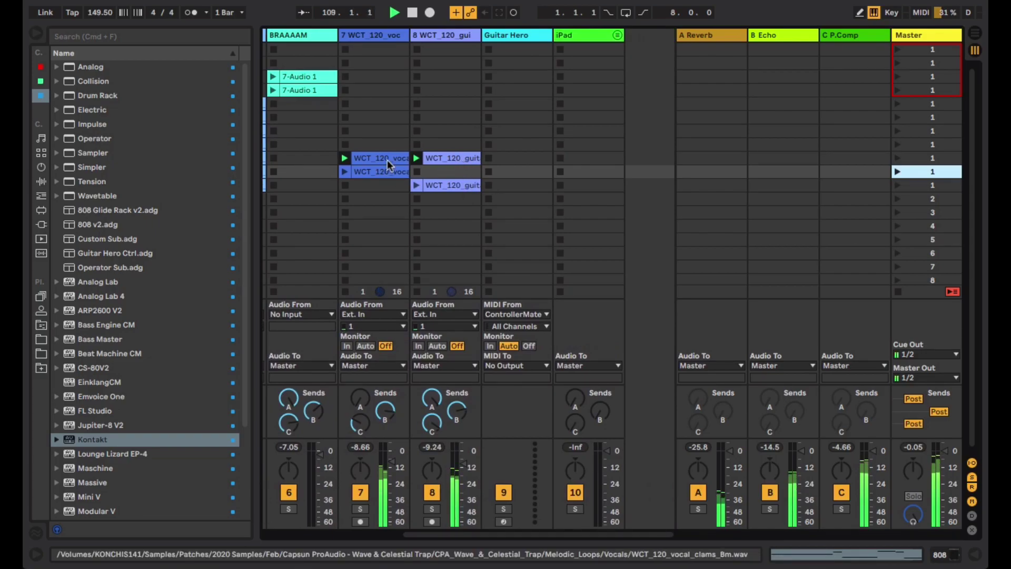
{"action": "scroll", "coordinate": [387, 159], "scroll_direction": "left", "scroll_amount": 3}
{"action": "scroll", "coordinate": [387, 159], "scroll_direction": "left", "scroll_amount": 5}
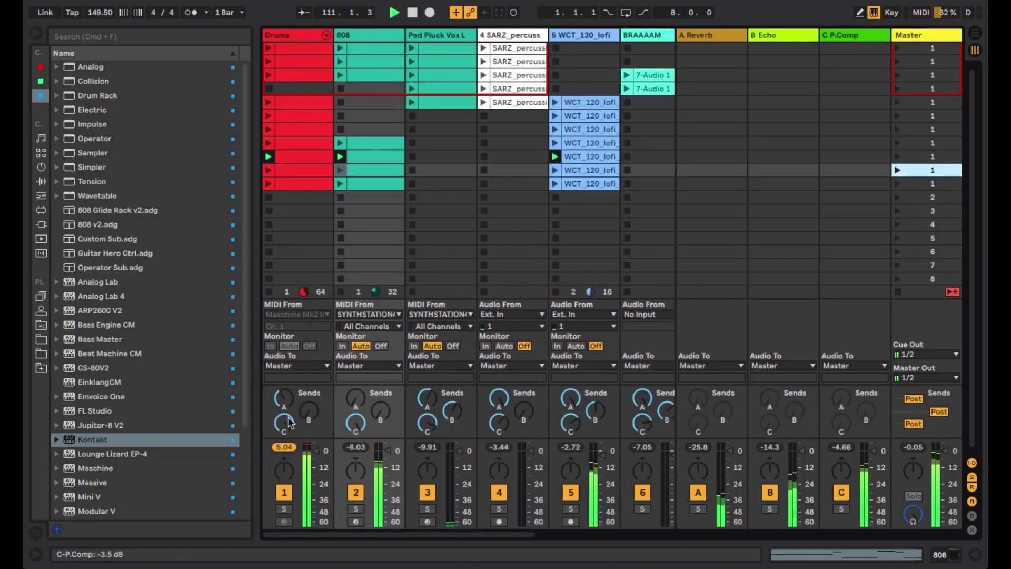
{"action": "left_click", "coordinate": [287, 491]}
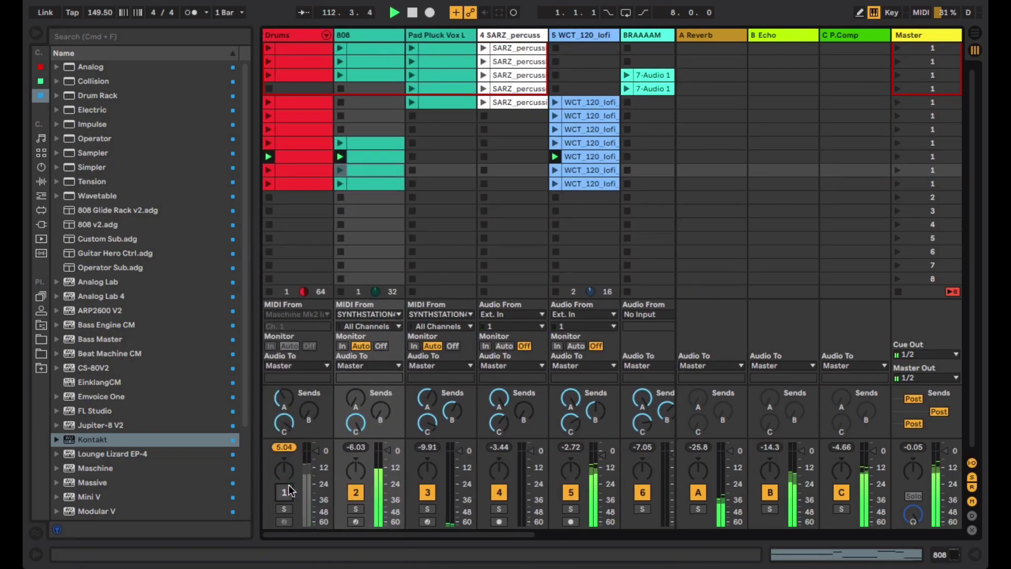
{"action": "left_click", "coordinate": [287, 490]}
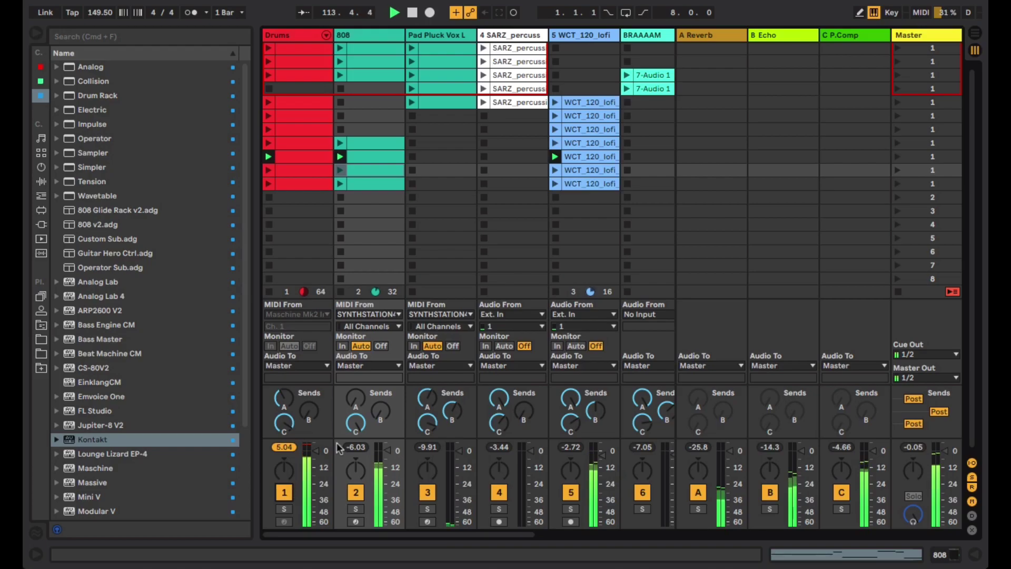
- Launch the tenth scene from the Master track
{"action": "scroll", "coordinate": [569, 218], "scroll_direction": "right", "scroll_amount": 5}
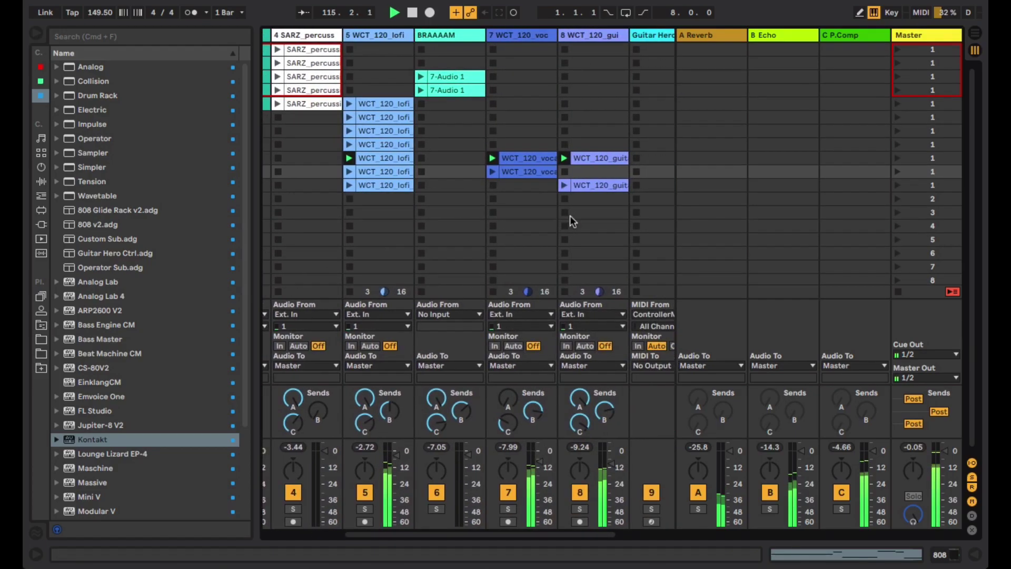
{"action": "scroll", "coordinate": [569, 217], "scroll_direction": "right", "scroll_amount": 2}
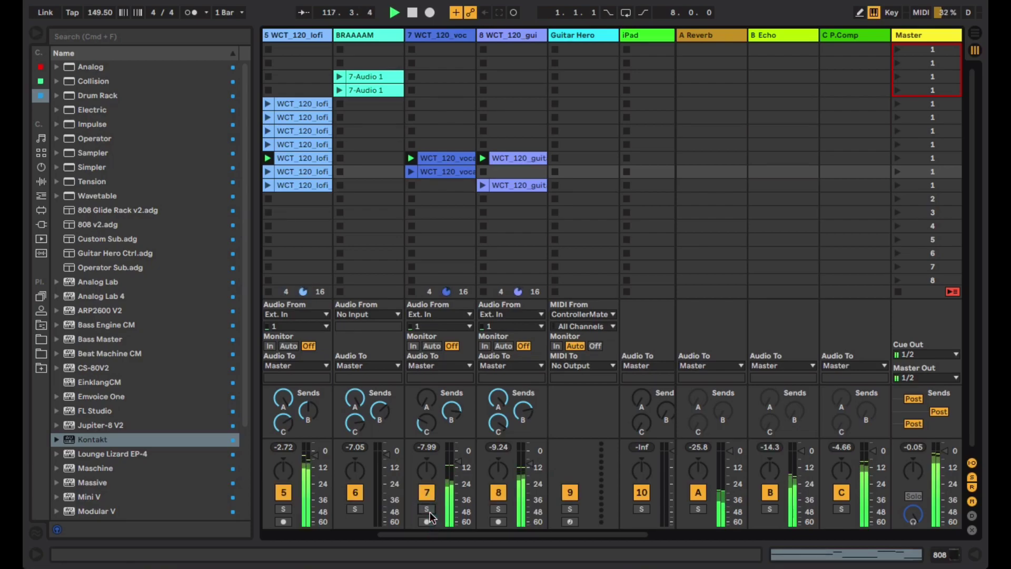
{"action": "left_click", "coordinate": [937, 172]}
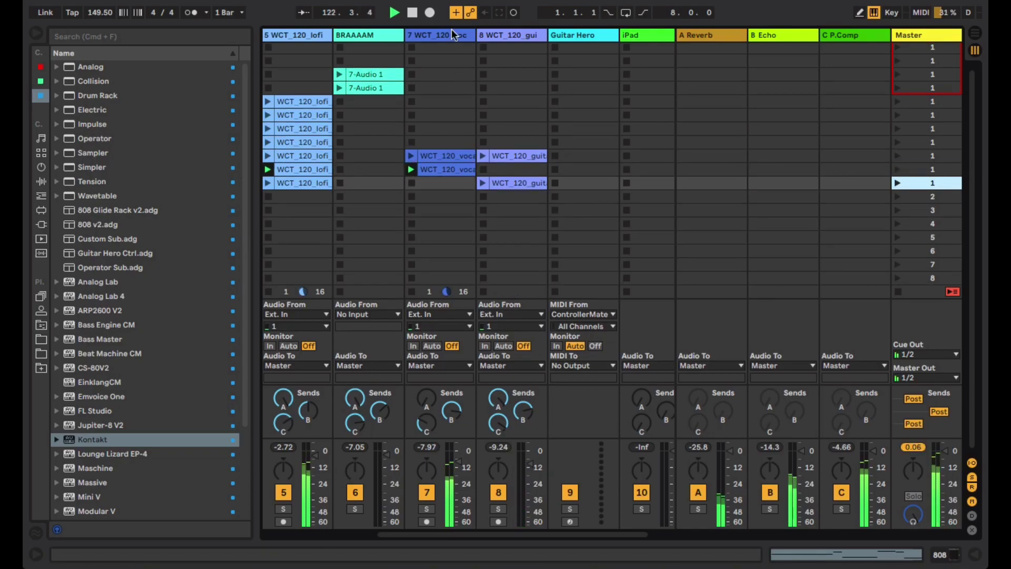
- Add an EQ Three audio effect to the 7 WCT_120_voc track and switch off its high band
{"action": "left_click", "coordinate": [41, 165]}
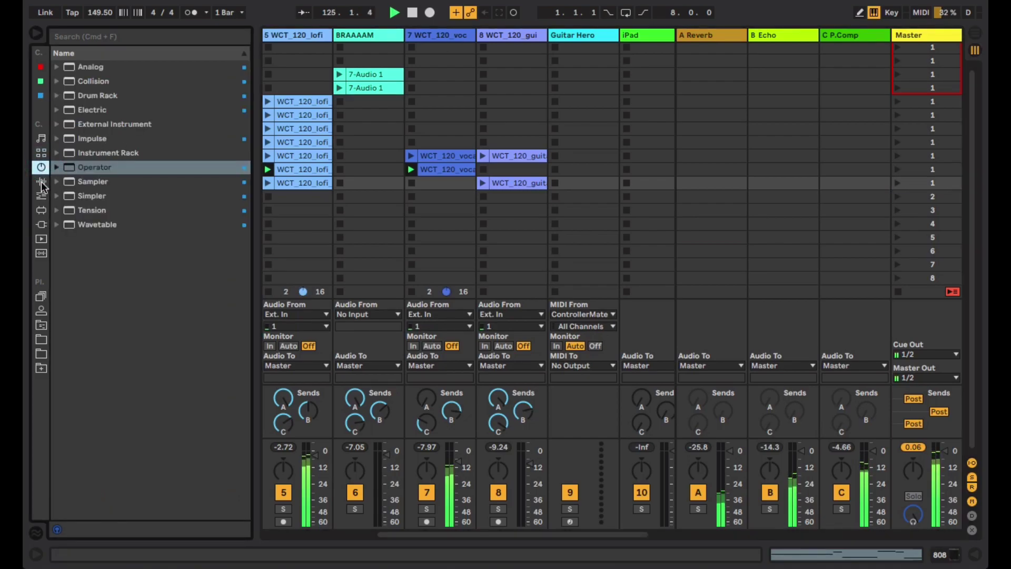
{"action": "left_click", "coordinate": [41, 181]}
{"action": "left_click_drag", "start_coordinate": [102, 287], "coordinate": [465, 75]}
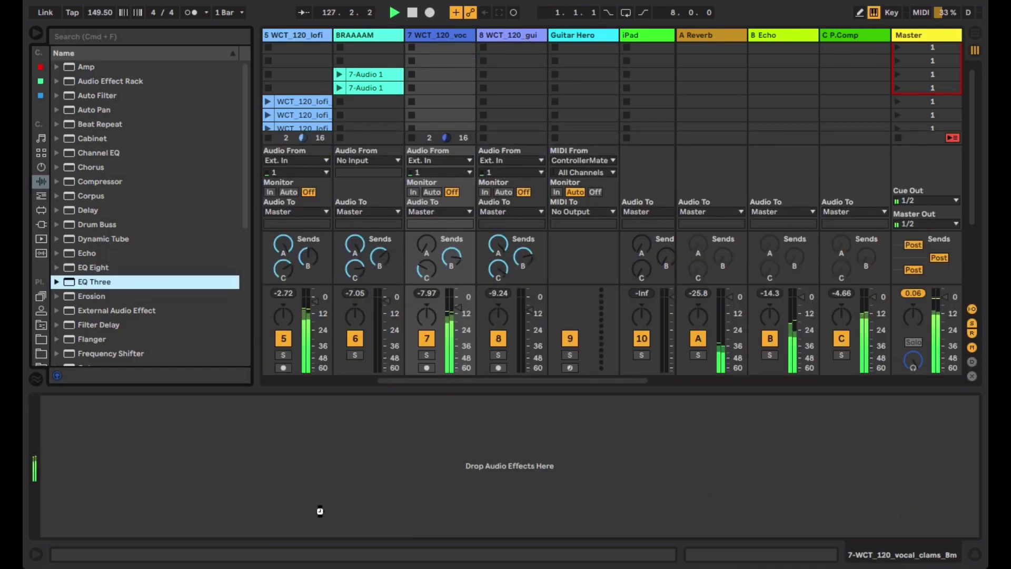
{"action": "left_click_drag", "start_coordinate": [320, 511], "coordinate": [318, 509]}
{"action": "left_click", "coordinate": [134, 465]}
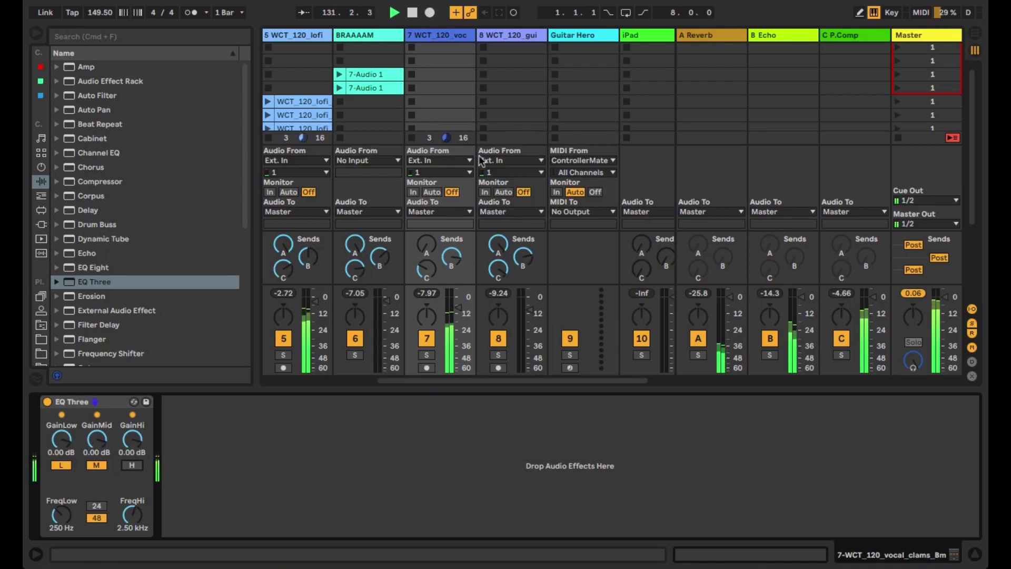
- Launch the eleventh scene and bring the Drums and 808 tracks into view
{"action": "scroll", "coordinate": [491, 124], "scroll_direction": "down", "scroll_amount": 4}
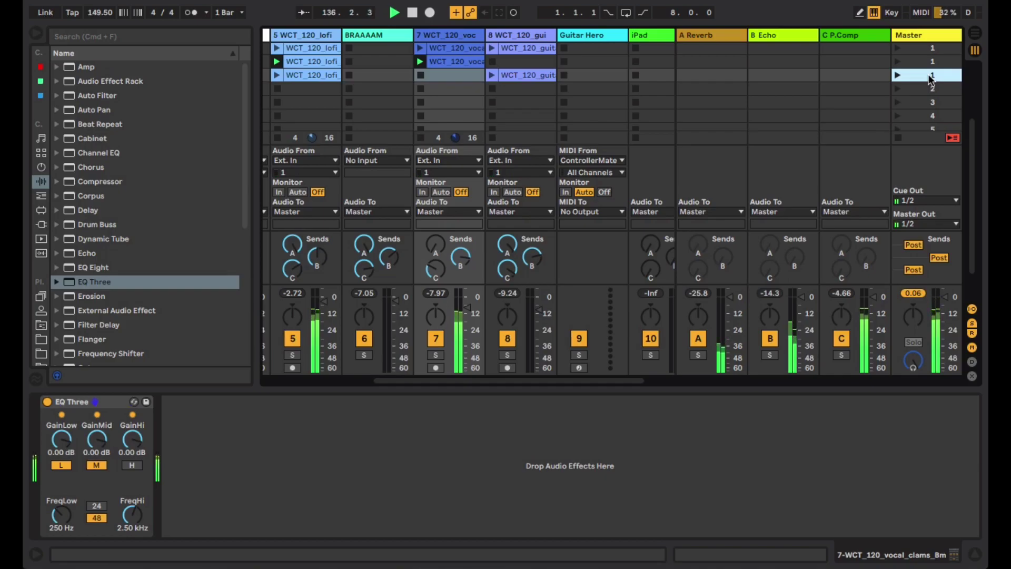
{"action": "key", "text": "Return"}
{"action": "scroll", "coordinate": [469, 119], "scroll_direction": "left", "scroll_amount": 5}
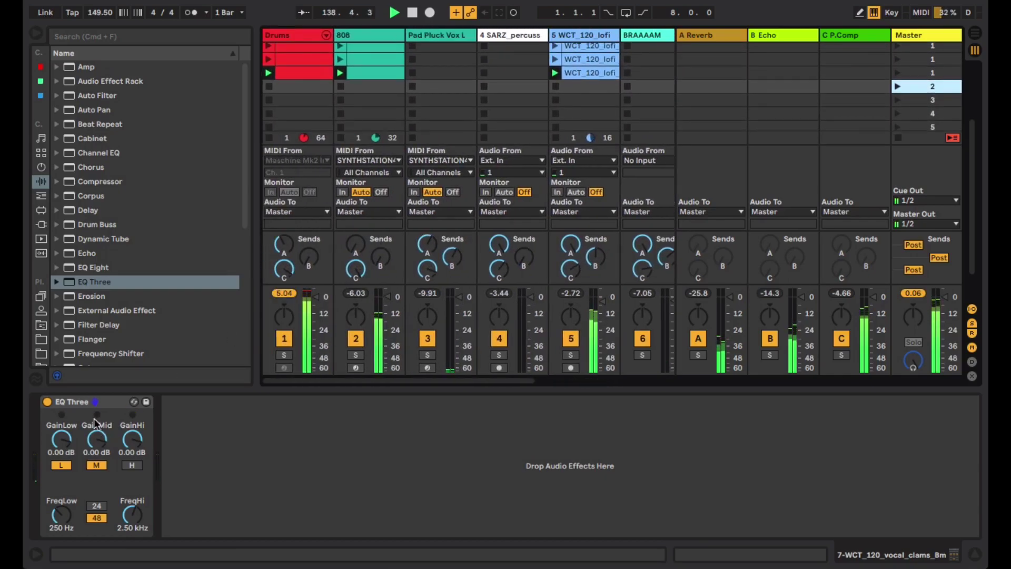
- Delete the EQ Three from the vocal track and add an EQ Three to the Master track
{"action": "left_click", "coordinate": [109, 400]}
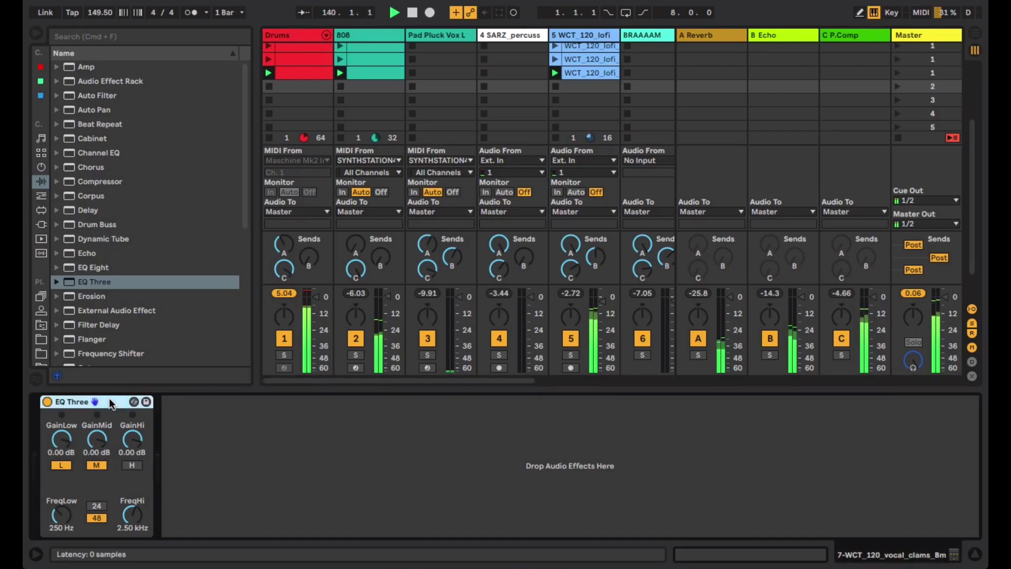
{"action": "key", "text": "Delete"}
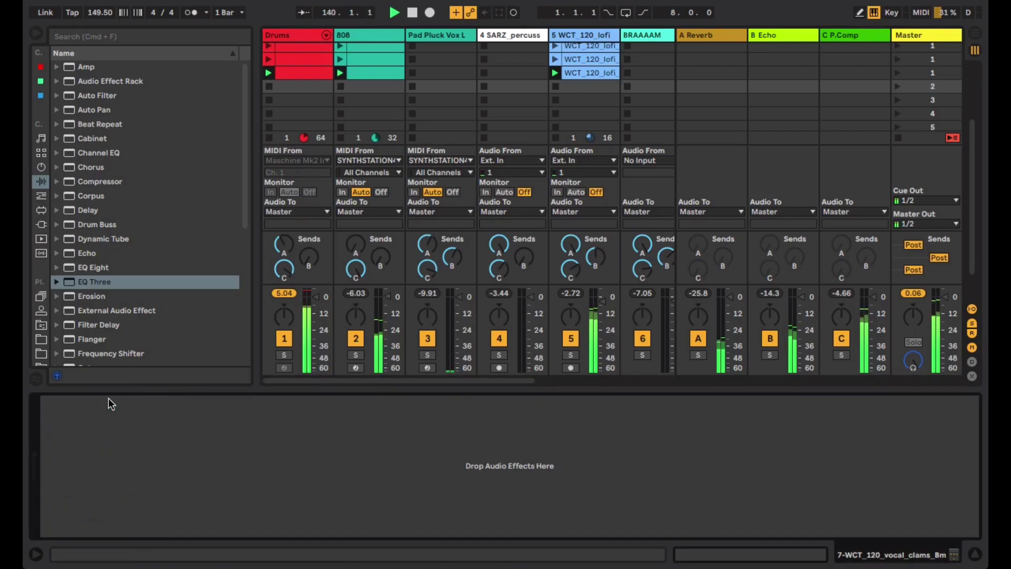
{"action": "left_click", "coordinate": [94, 283]}
{"action": "left_click", "coordinate": [928, 39]}
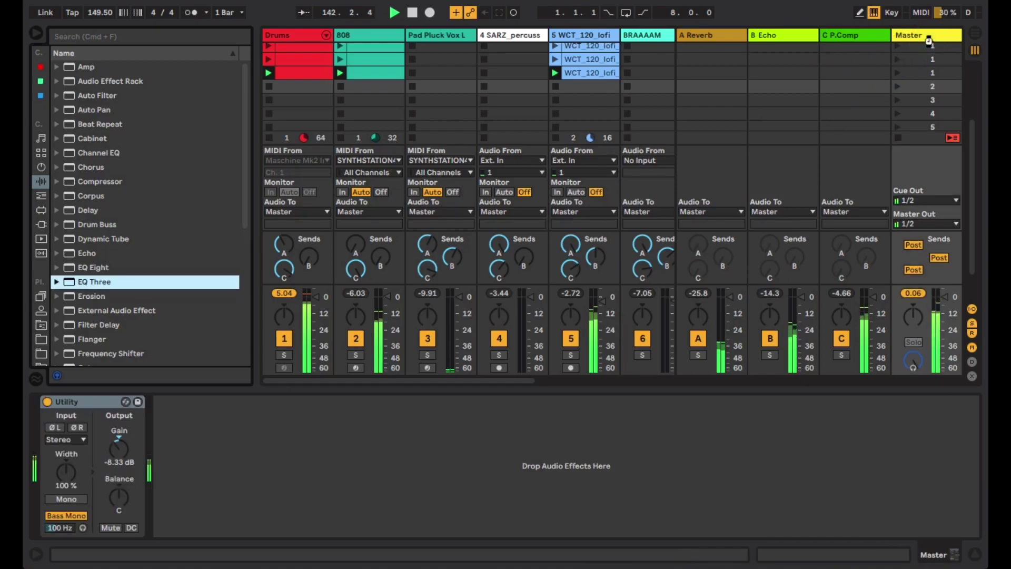
{"action": "key", "text": "Return"}
- Map the computer keys L, M and H to the low, mid and high band switches of the Master's EQ Three
{"action": "left_click", "coordinate": [891, 13]}
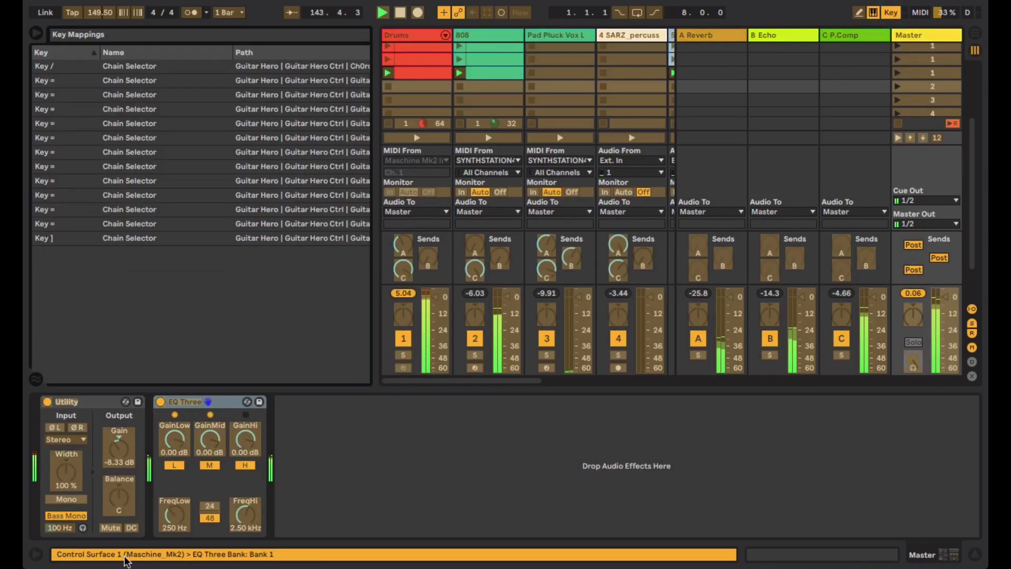
{"action": "left_click", "coordinate": [175, 465]}
{"action": "key", "text": "l"}
{"action": "left_click", "coordinate": [213, 466]}
{"action": "key", "text": "m"}
{"action": "left_click", "coordinate": [244, 465]}
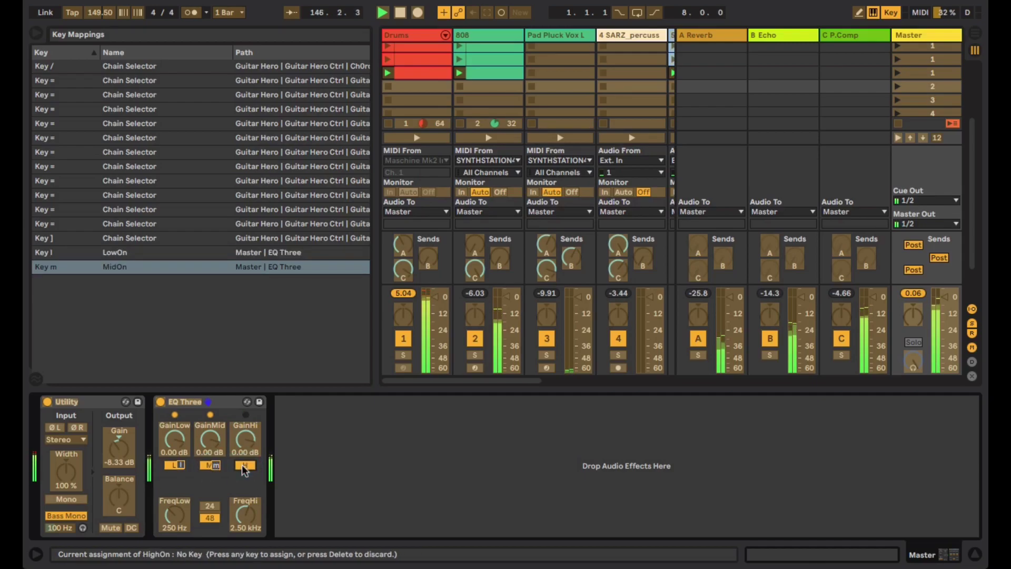
{"action": "key", "text": "h"}
{"action": "left_click", "coordinate": [889, 15]}
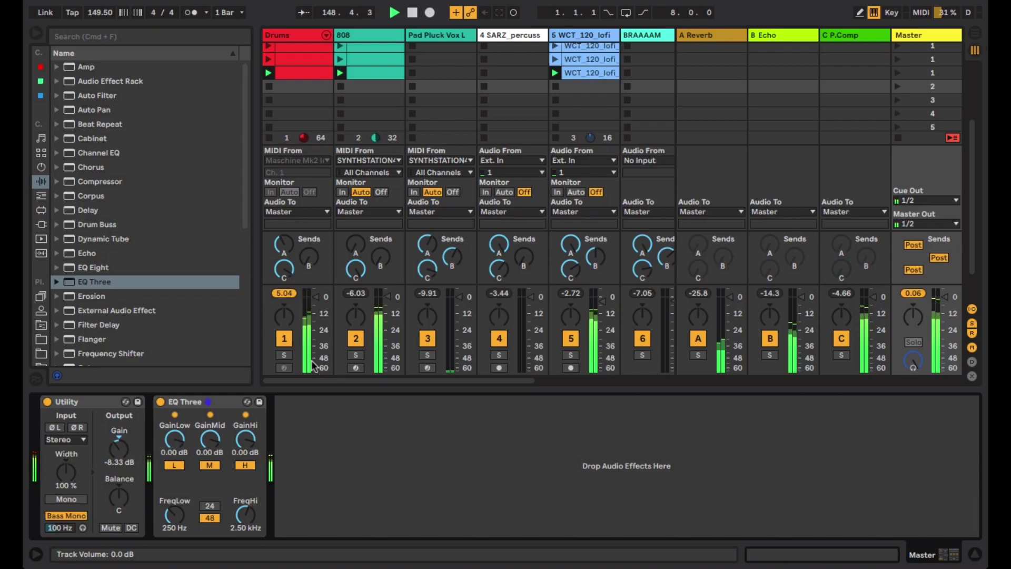
- Turn off the computer MIDI keyboard, toggle the Master EQ Three's high and low bands by key, and restore the full Session grid
{"action": "left_click", "coordinate": [873, 12]}
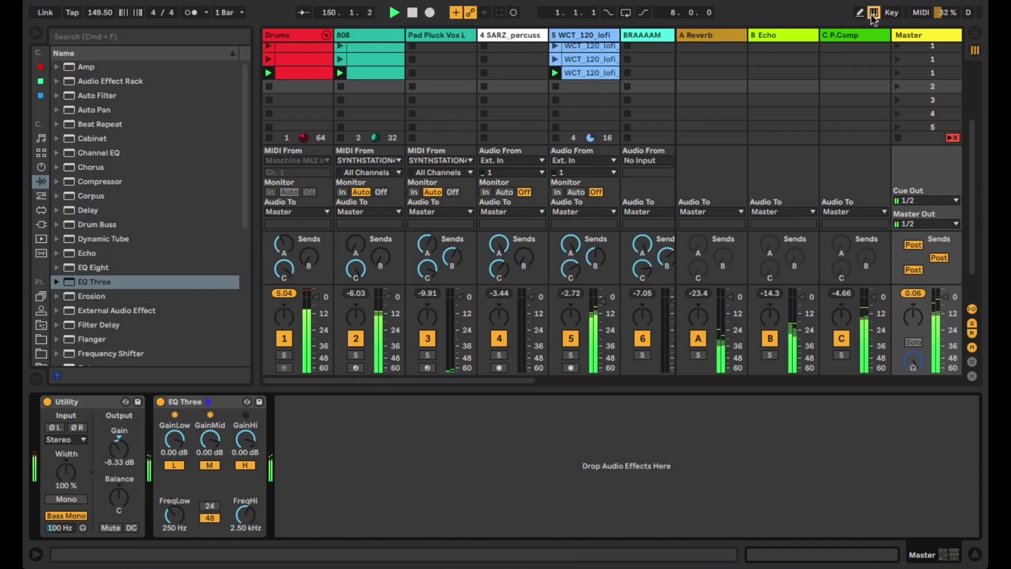
{"action": "key", "text": "h"}
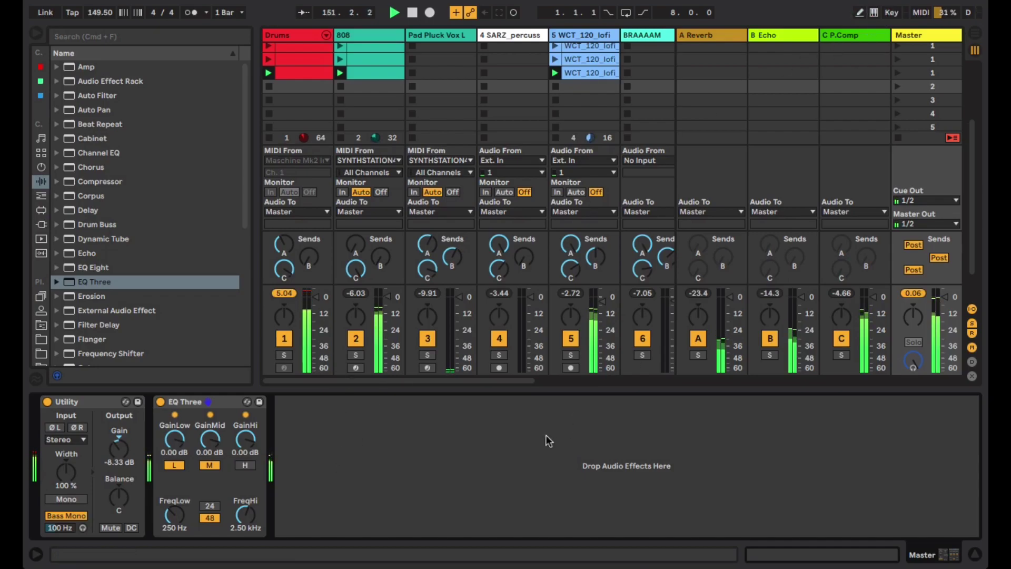
{"action": "key", "text": "l"}
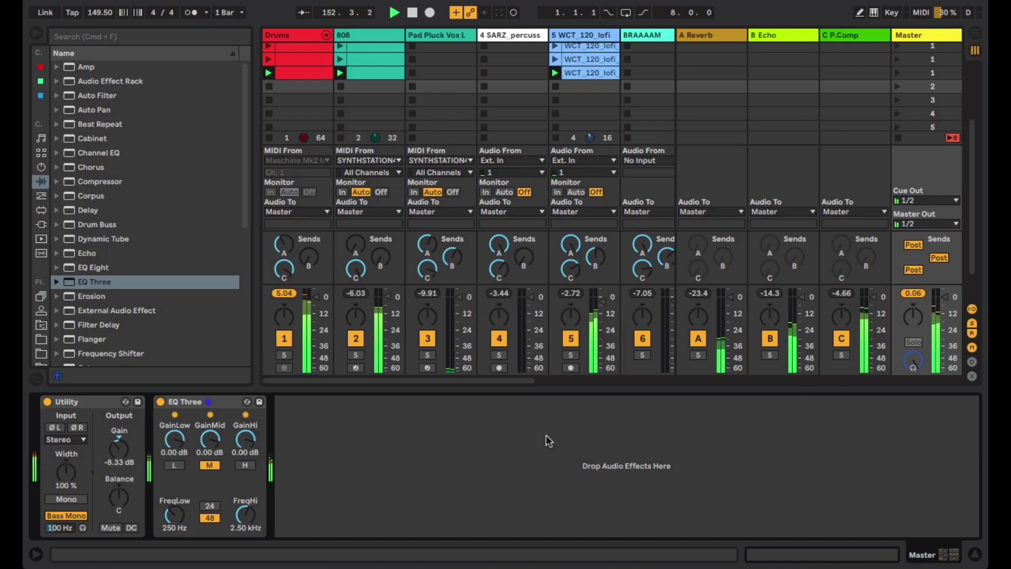
{"action": "key", "text": "l"}
{"action": "key", "text": "h"}
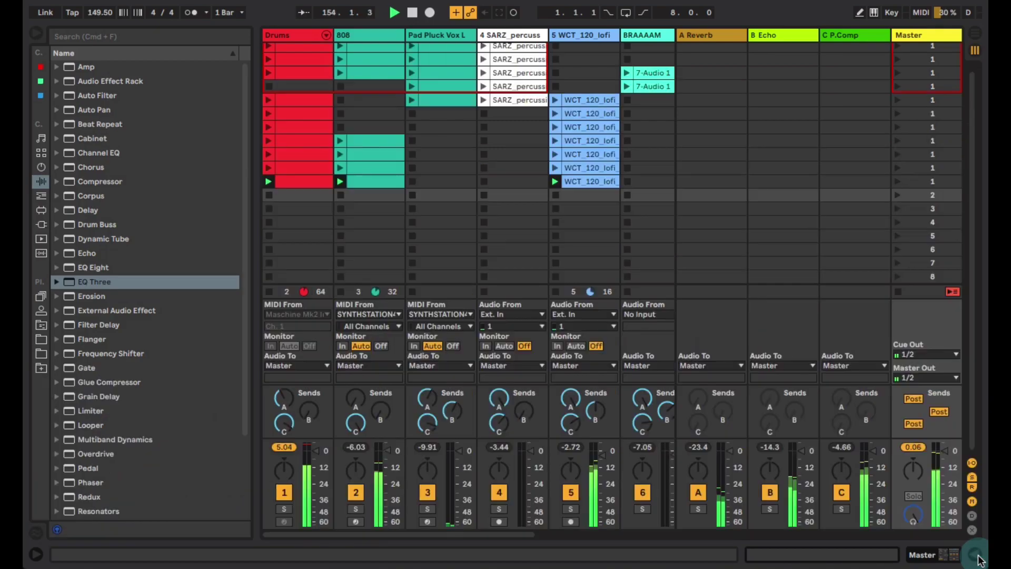
{"action": "left_click", "coordinate": [975, 554]}
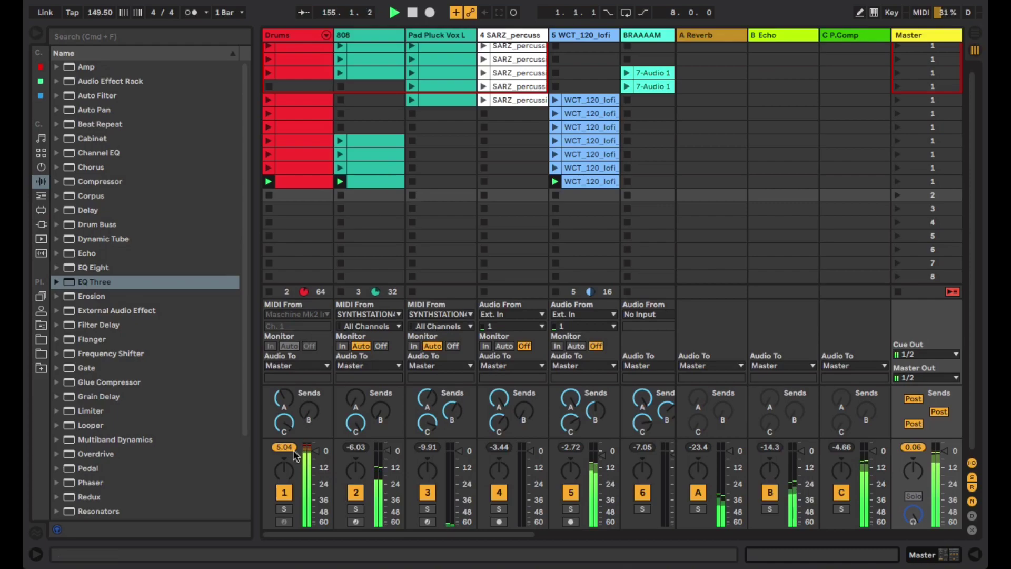
- Stop the playing Drums and 808 clips with the empty slots of the twelfth scene
{"action": "left_click", "coordinate": [269, 195]}
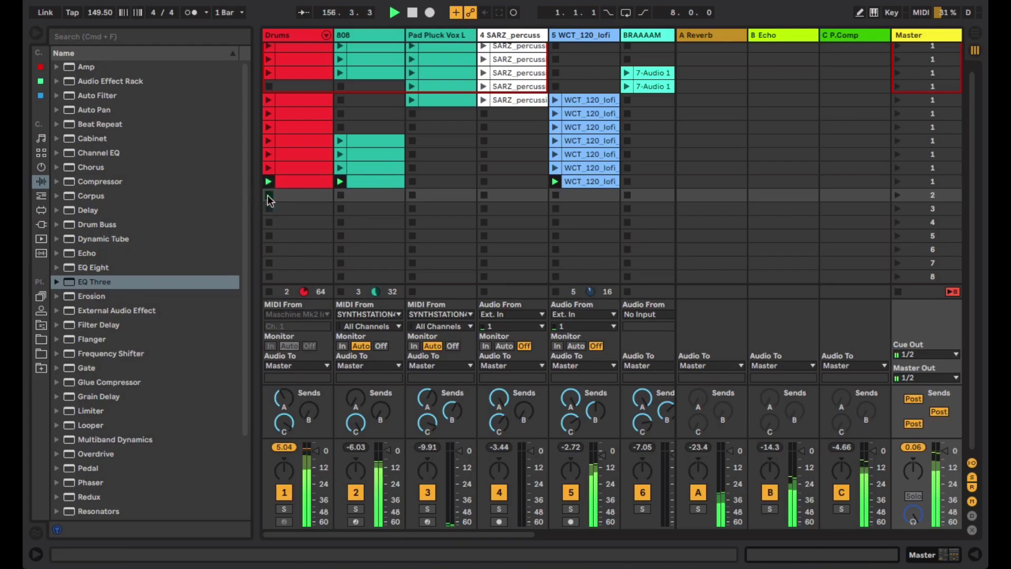
{"action": "left_click", "coordinate": [341, 195]}
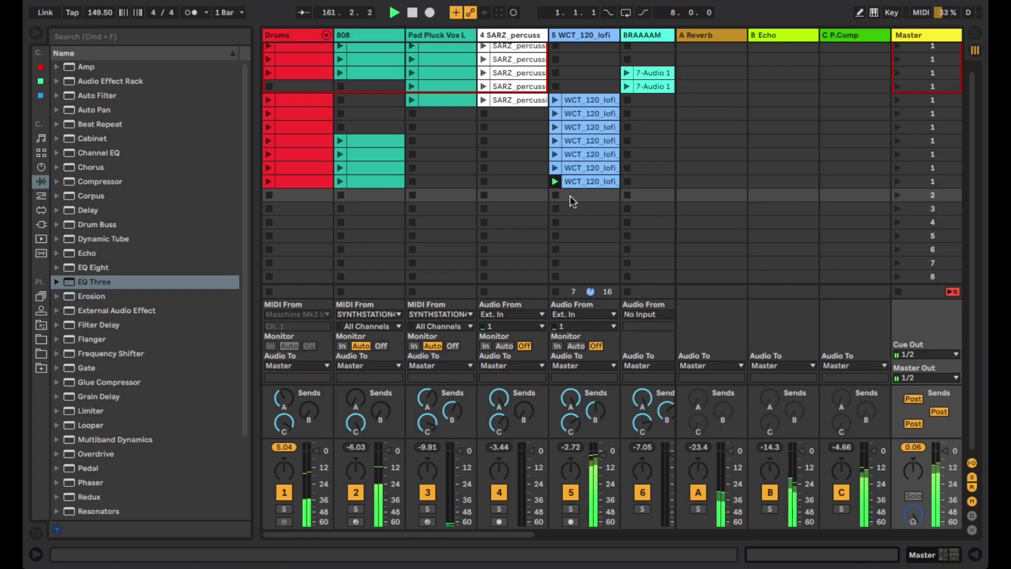
- Fade the Master track volume down to -inf dB while the guitar and lofi clips play
{"action": "scroll", "coordinate": [570, 195], "scroll_direction": "right", "scroll_amount": 3}
{"action": "scroll", "coordinate": [570, 196], "scroll_direction": "right", "scroll_amount": 2}
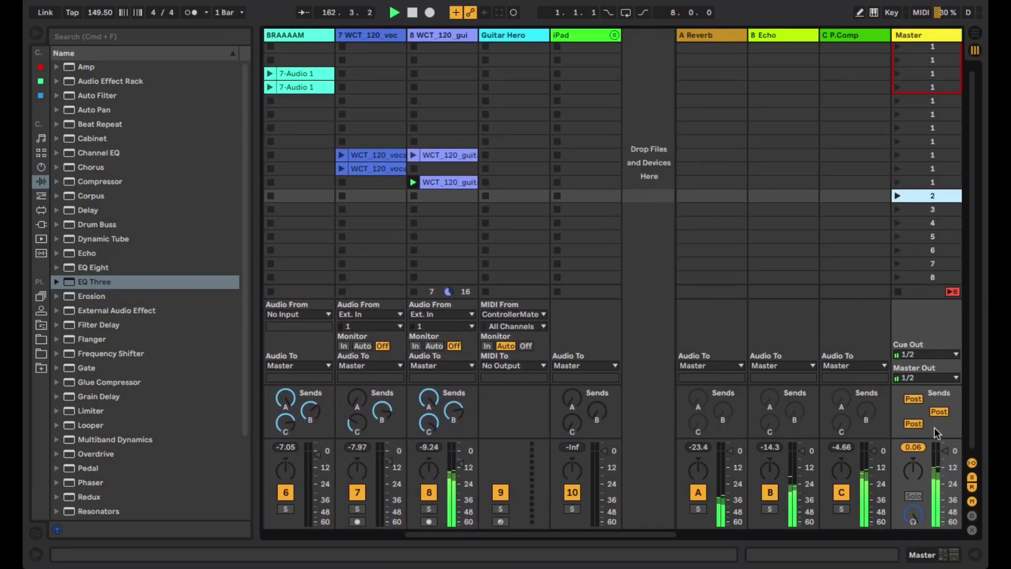
{"action": "left_click", "coordinate": [943, 450]}
{"action": "left_click_drag", "start_coordinate": [944, 450], "coordinate": [941, 452]}
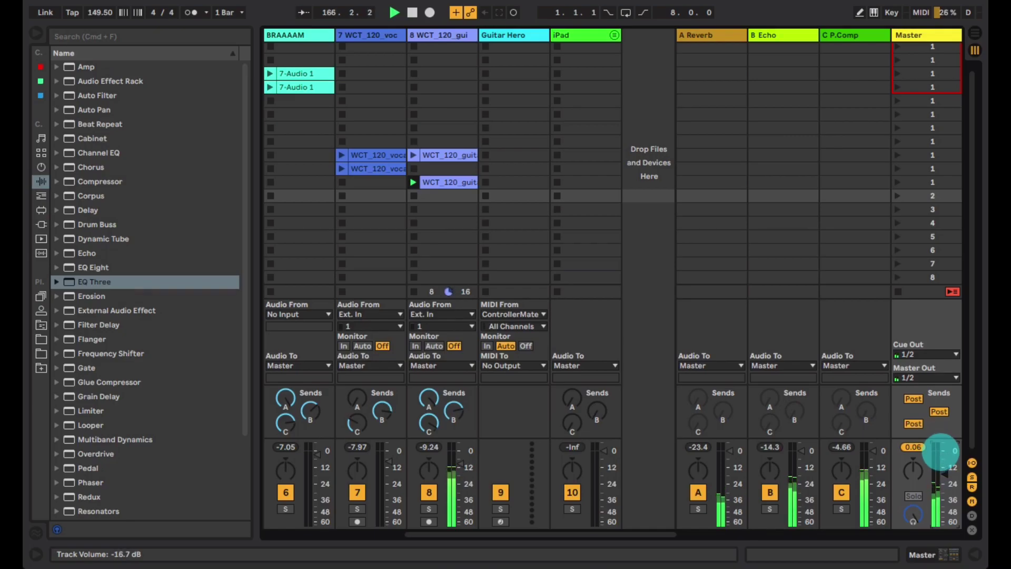
{"action": "left_click_drag", "start_coordinate": [941, 451], "coordinate": [941, 453]}
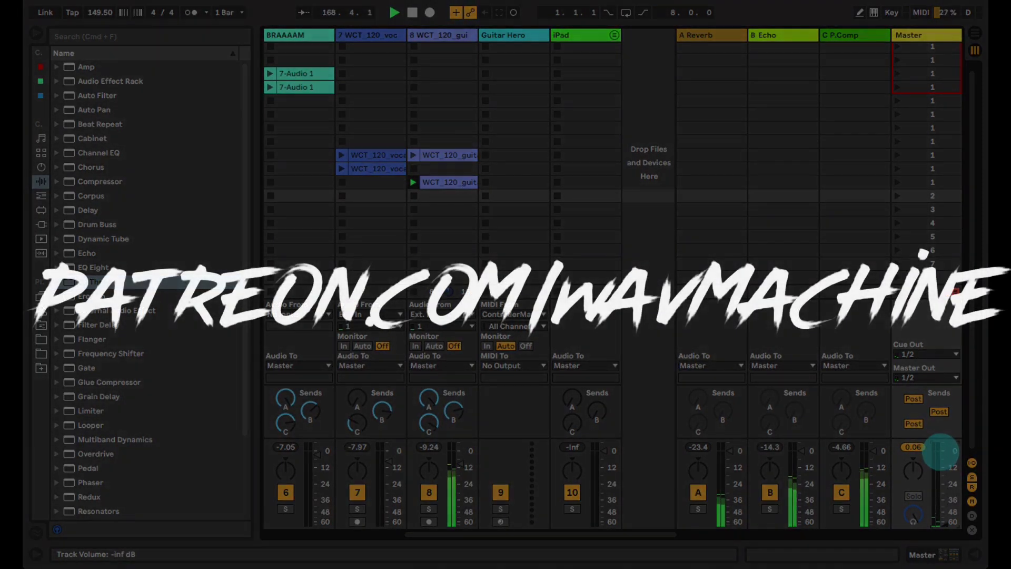